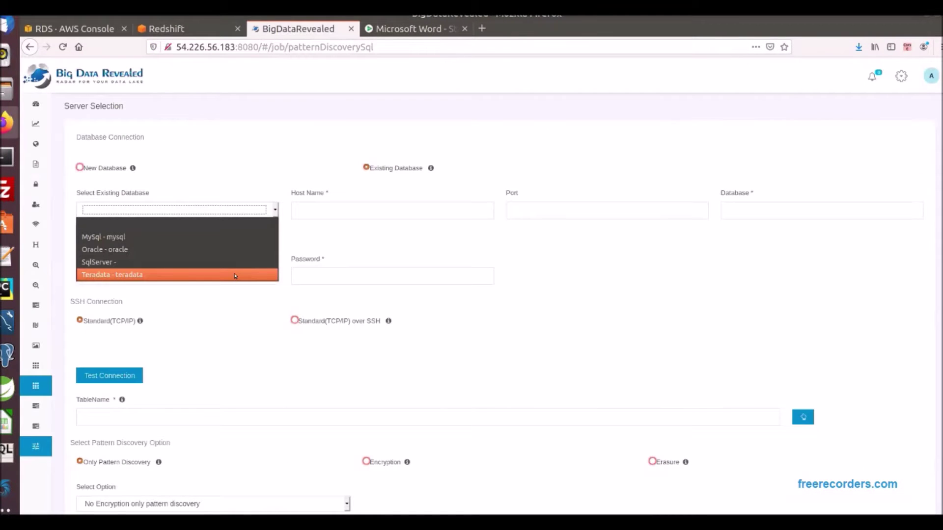
Dismiss the database dropdown and switch to SQL Workbench/J's Teradata customer query results
key(Escape)
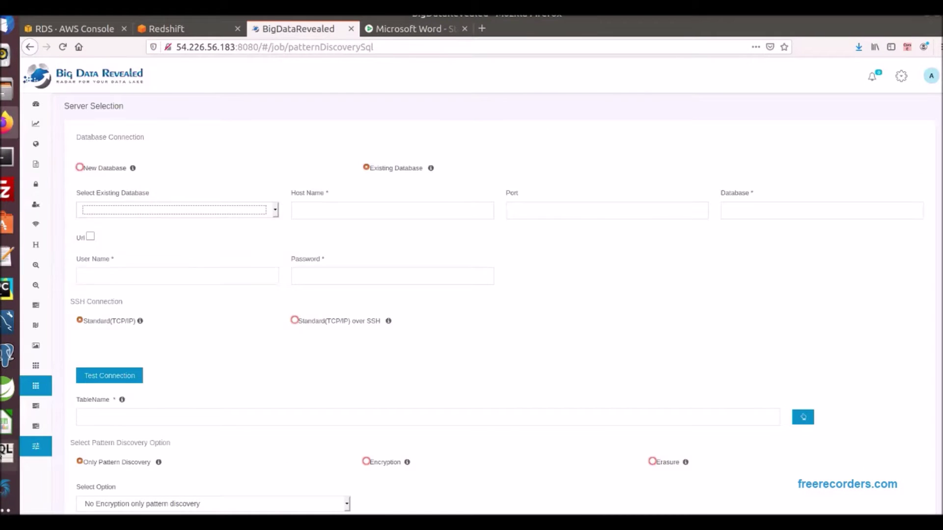
click(6, 450)
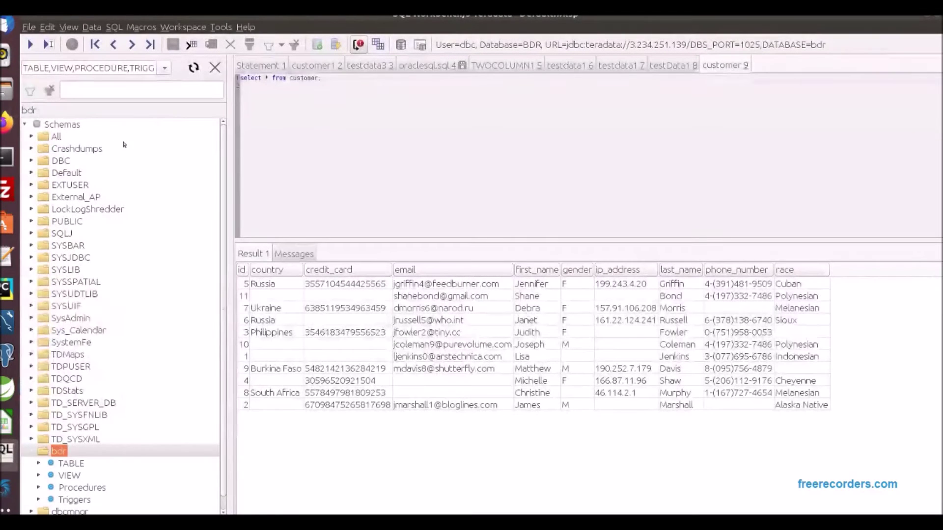
double_click(304, 79)
click(246, 285)
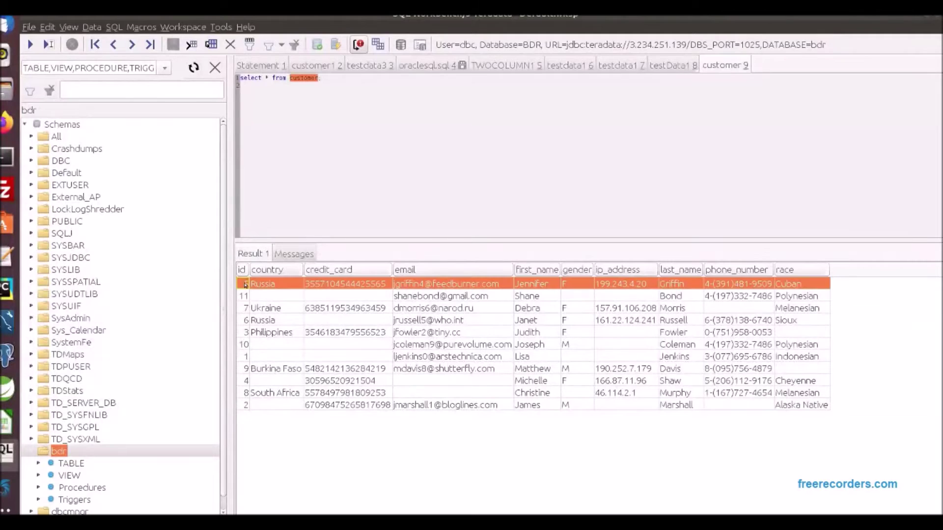
click(241, 296)
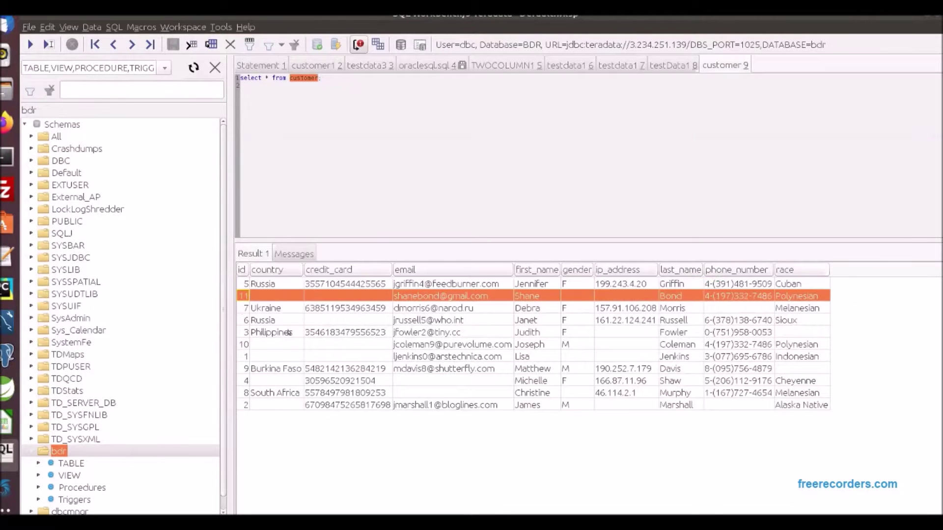
click(519, 356)
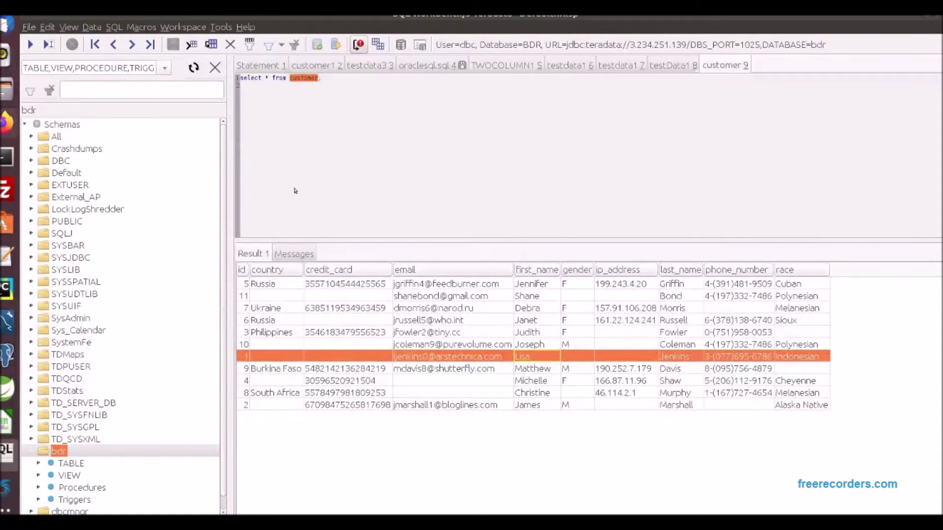
key(alt+Tab)
Choose the Teradata connection and select the customer table to scan
click(273, 209)
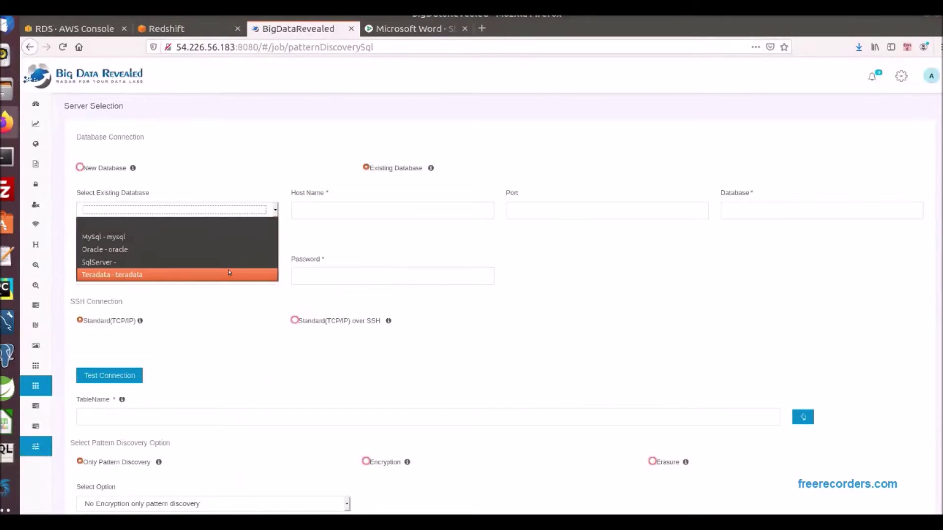
click(229, 273)
scroll(302, 295, down, 3)
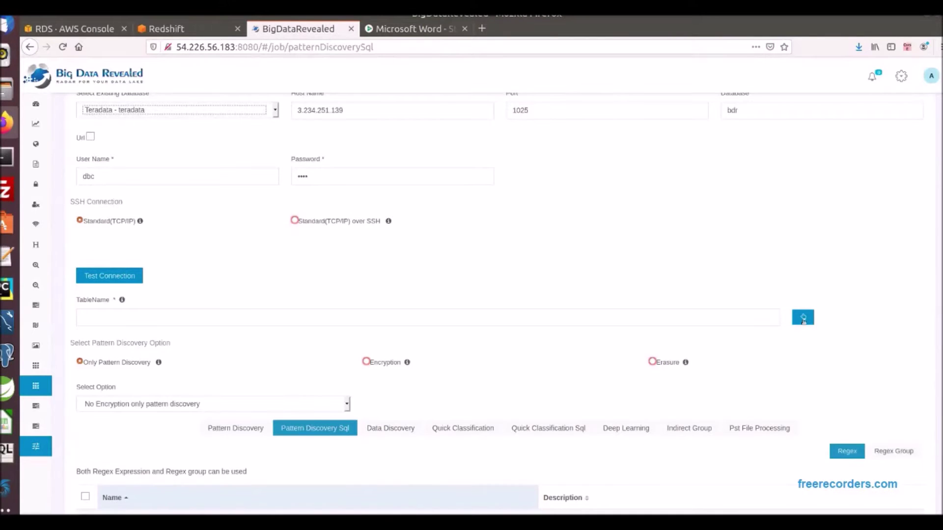
click(802, 320)
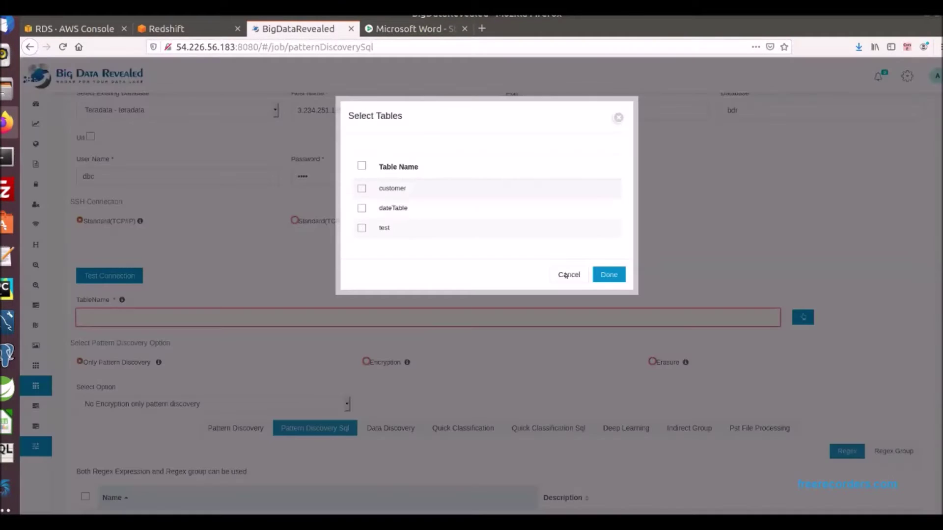
click(362, 189)
click(319, 368)
Choose Encryption with Redshift output, add the Email pattern and a first-name search word
scroll(344, 295, down, 2)
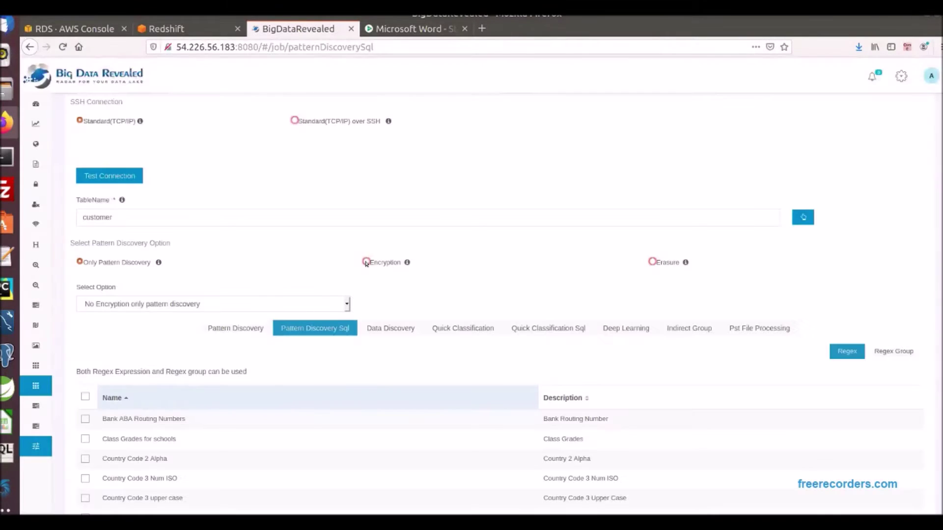
click(366, 263)
click(324, 309)
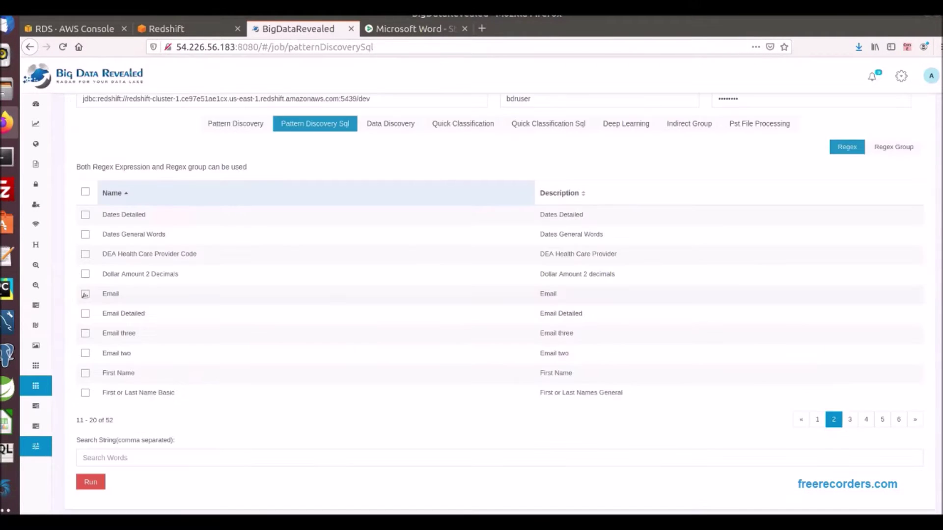
click(85, 294)
text(Lisa)
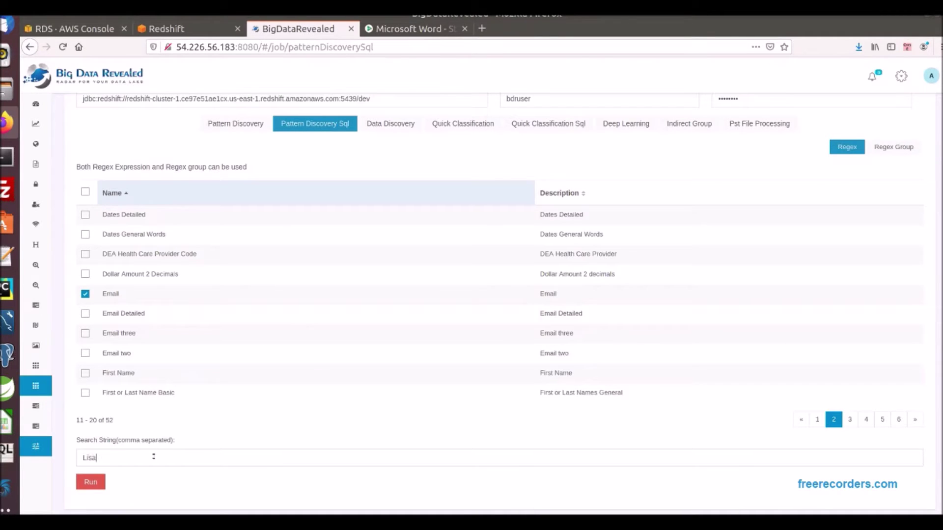
click(93, 484)
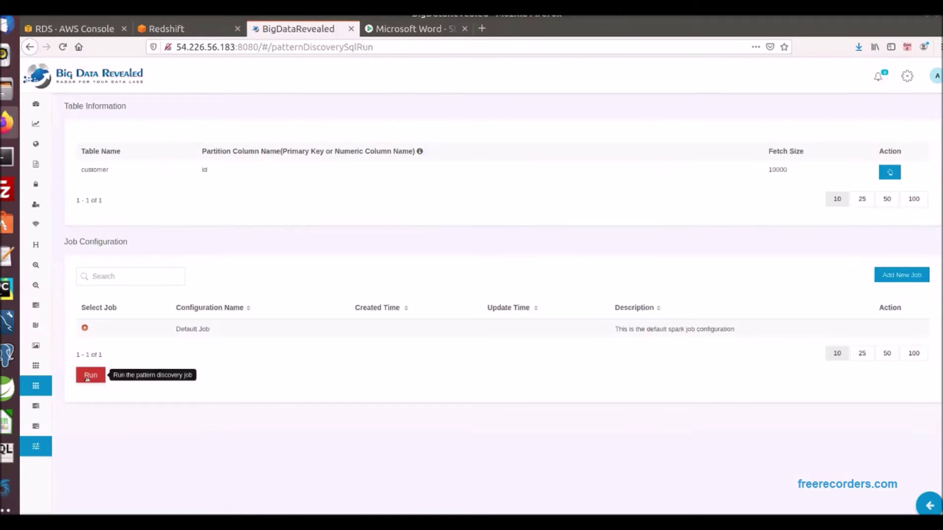
Run the Default Job and view the newest job's results, with Email matched in 9 rows
click(89, 376)
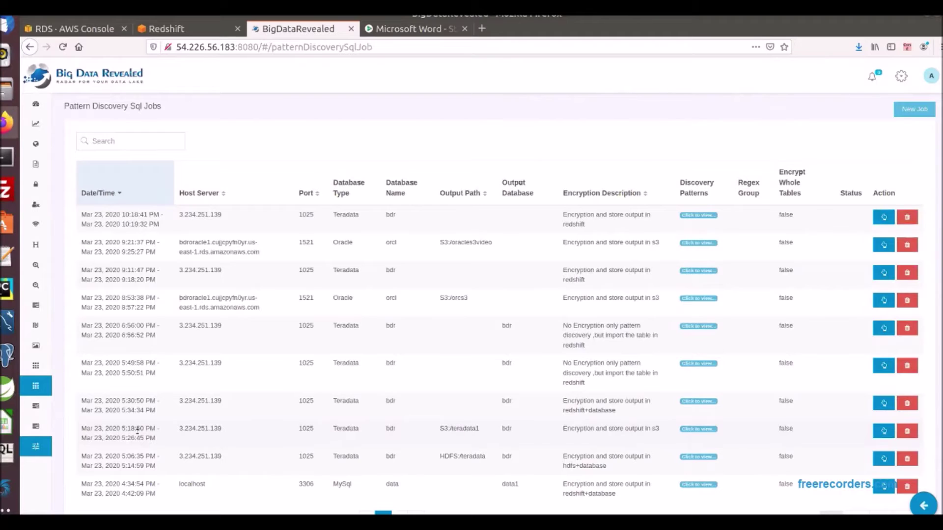
click(883, 217)
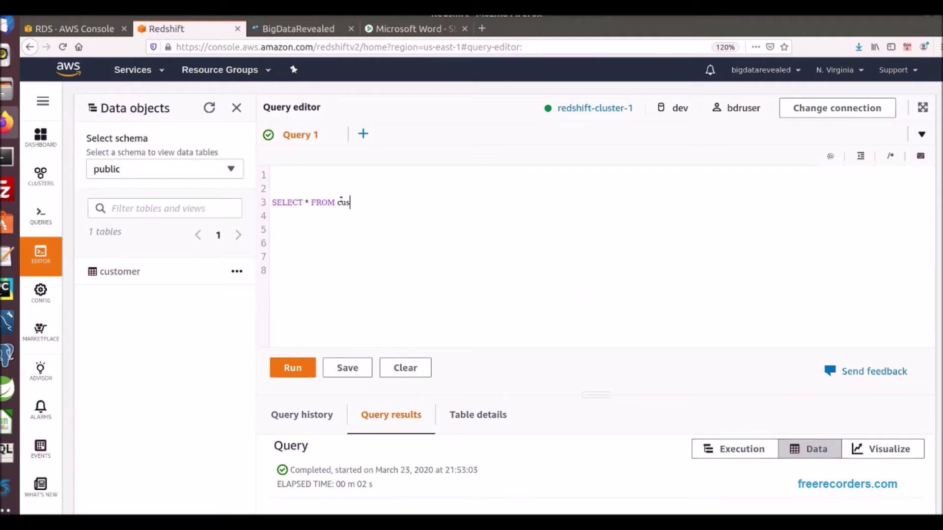
text(stomer)
Run SELECT * FROM customer in Redshift and inspect the encrypted emails and first name
click(293, 374)
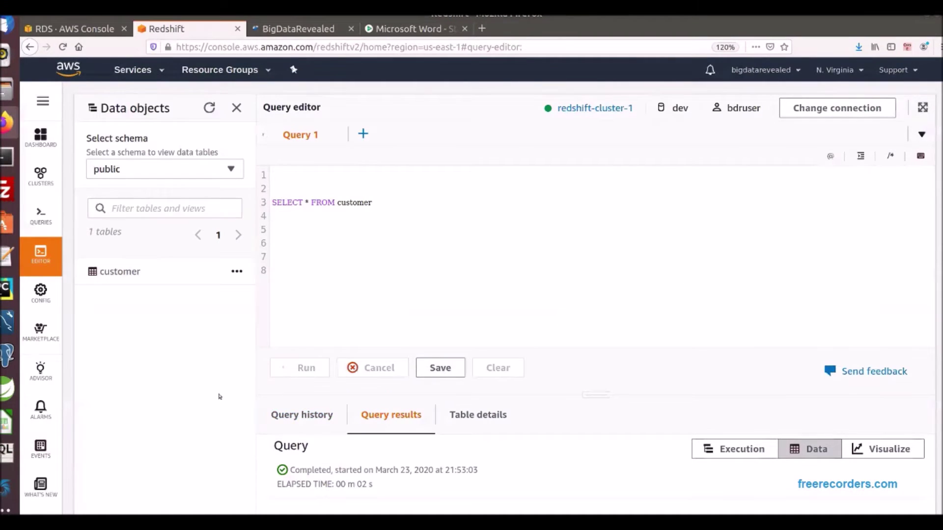
scroll(217, 397, down, 10)
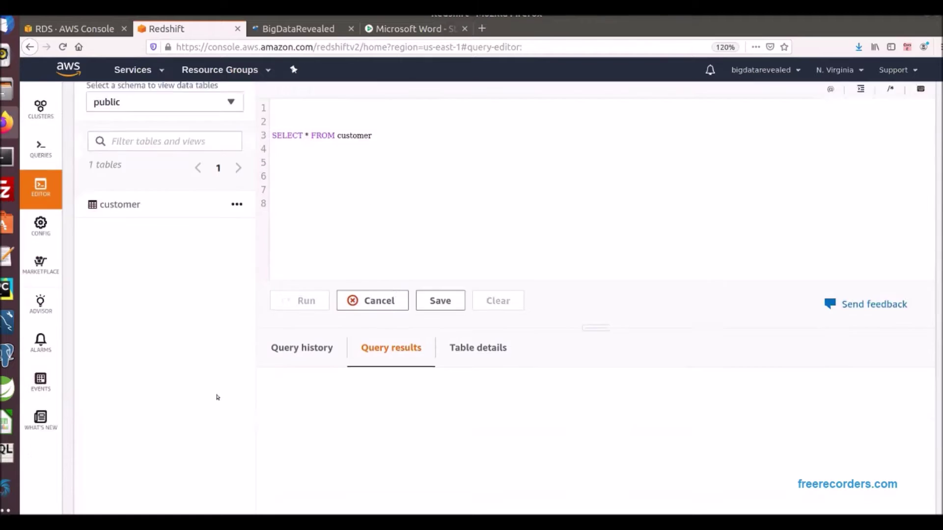
triple_click(815, 283)
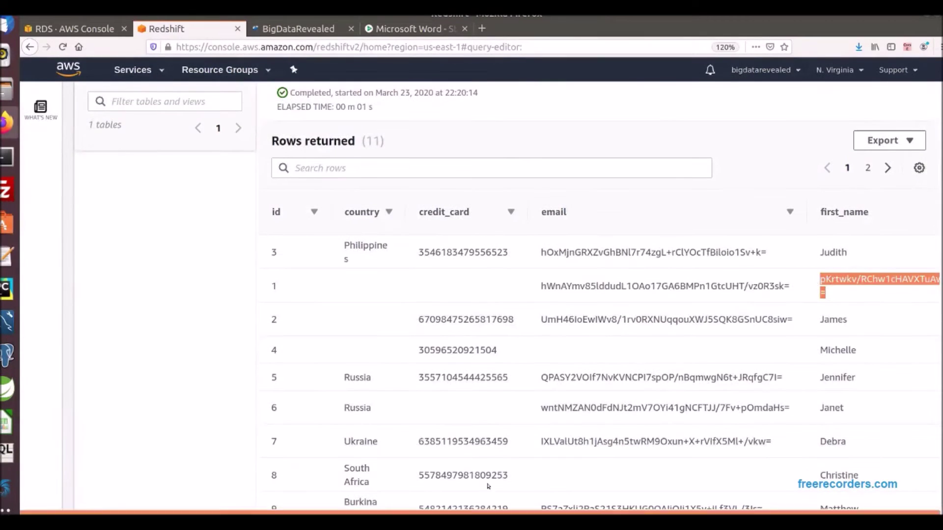
scroll(535, 459, down, 3)
scroll(535, 459, right, 3)
scroll(535, 459, up, 3)
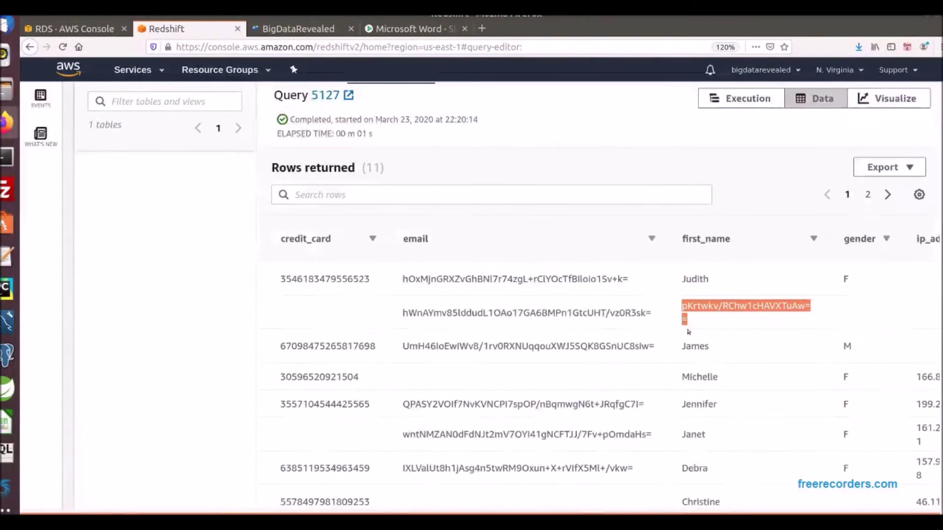
key(ctrl+Tab)
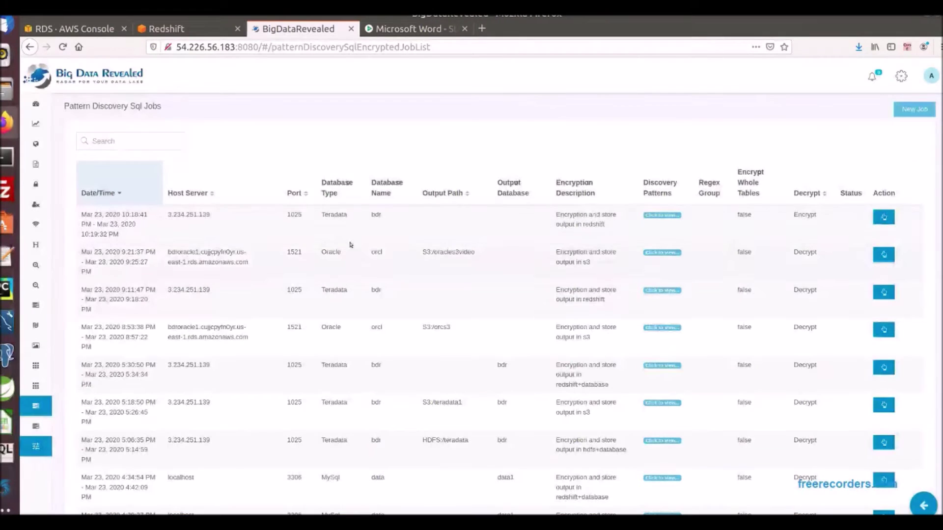
Run a decryption job on the latest Teradata customer job's Redshift output
click(883, 217)
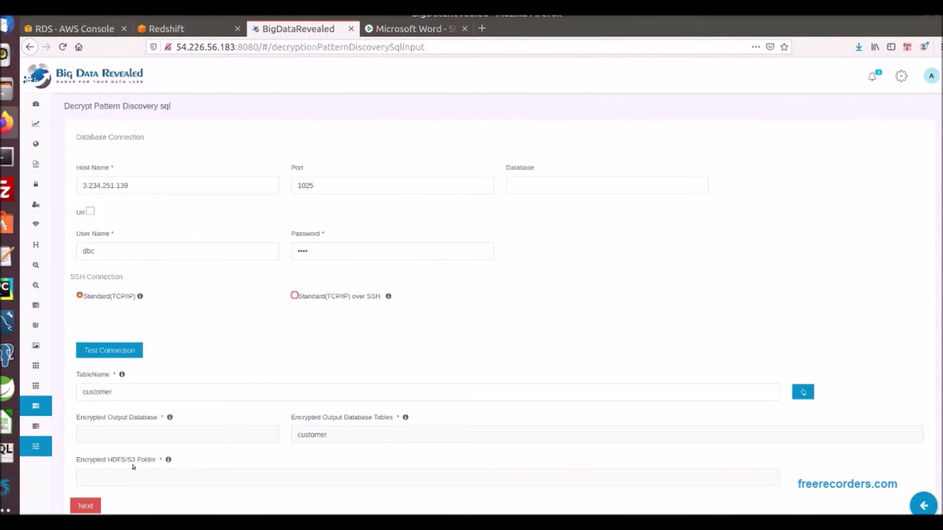
click(86, 505)
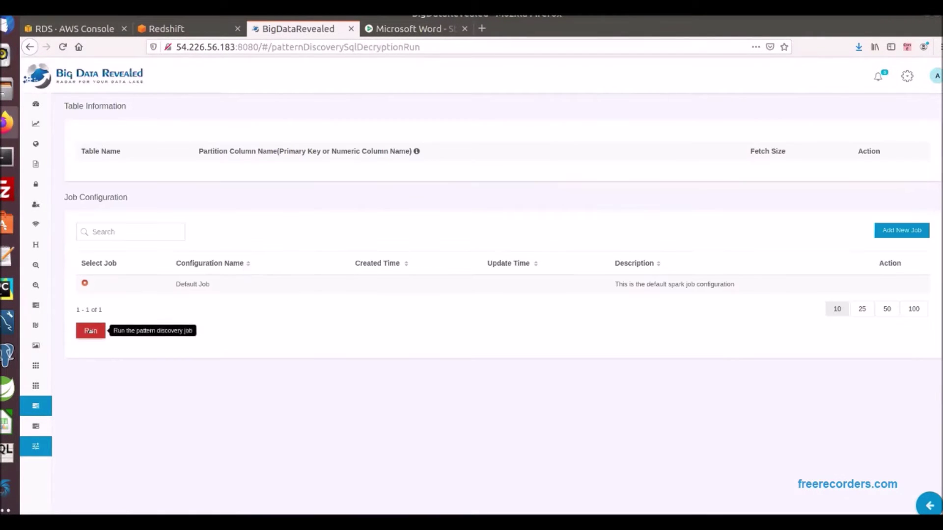
click(91, 330)
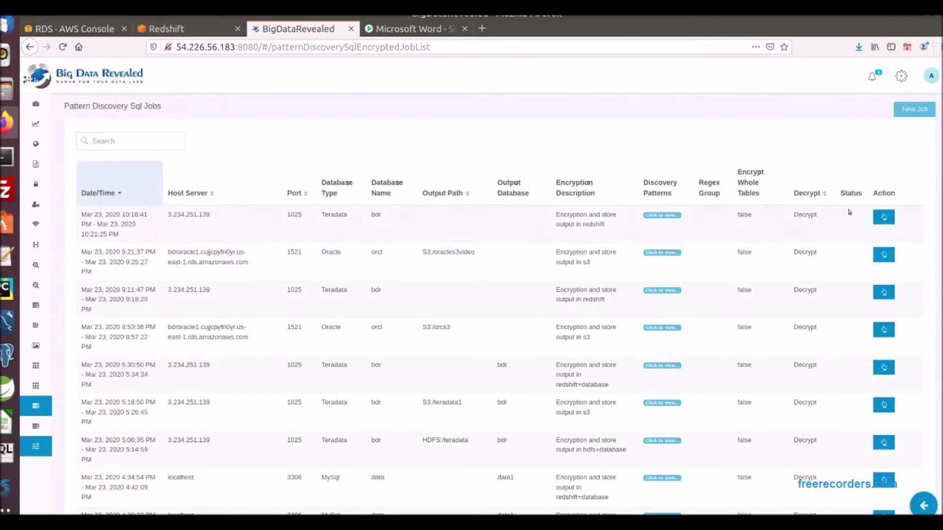
click(167, 28)
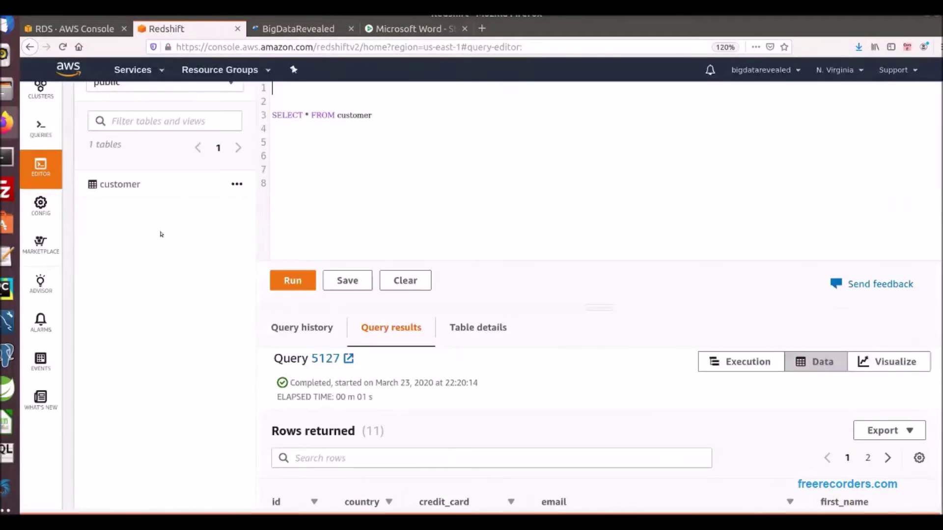
Rerun SELECT * FROM customer and confirm emails and first names now read as plain text
scroll(161, 234, up, 2)
scroll(225, 284, down, 4)
key(ctrl+Return)
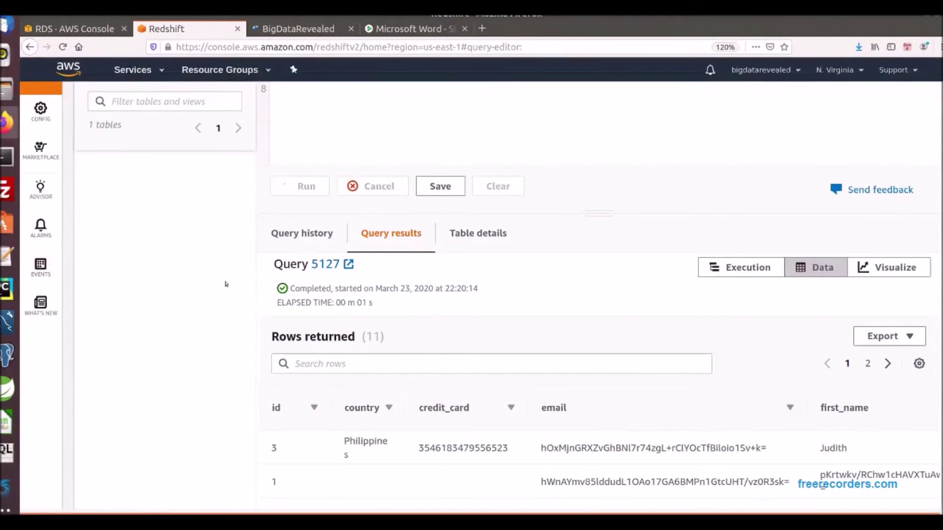
scroll(223, 287, down, 5)
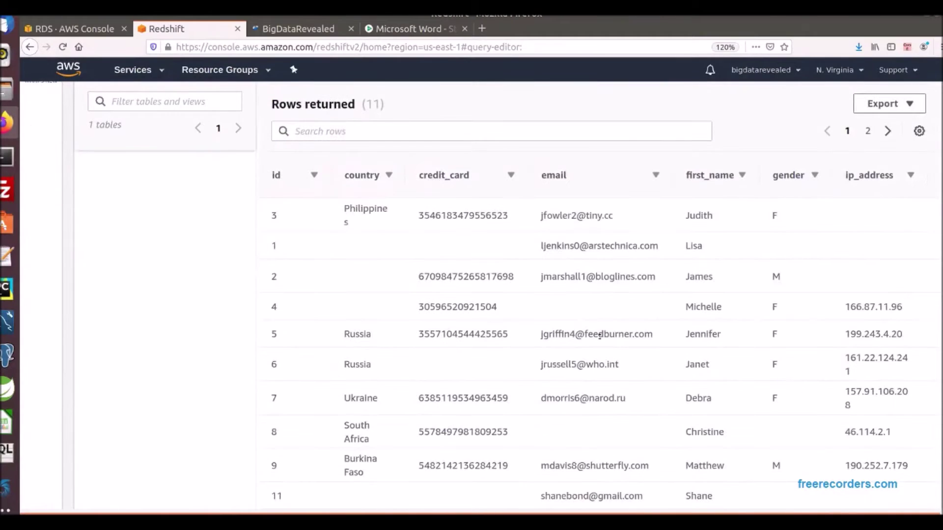
scroll(638, 359, down, 2)
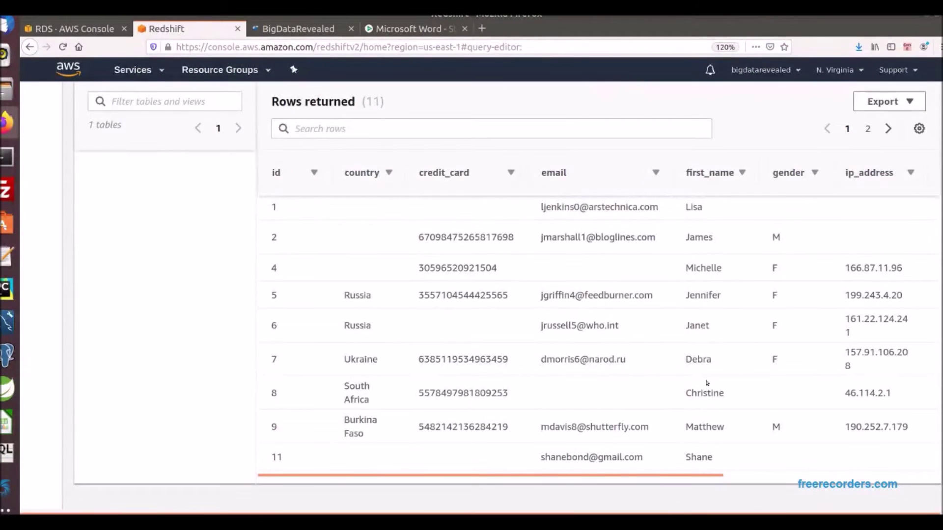
scroll(707, 383, up, 3)
double_click(690, 280)
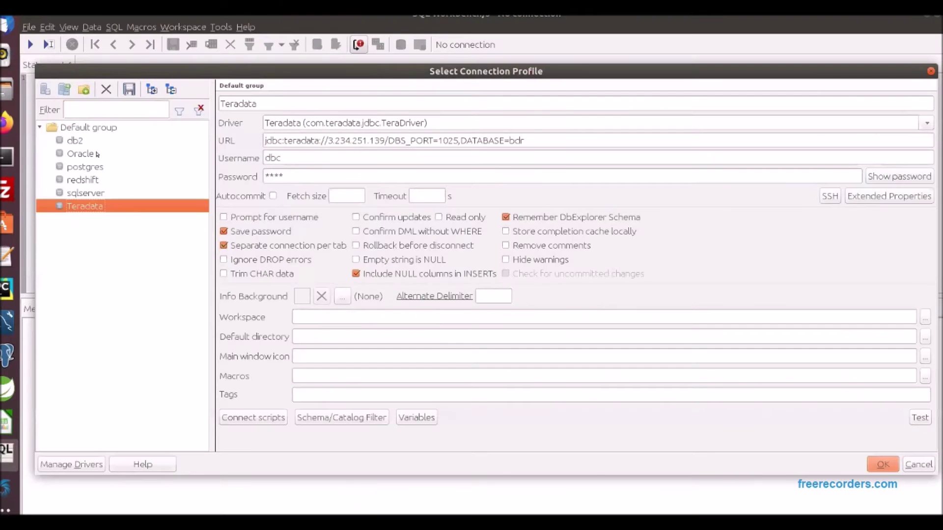
Connect with the Oracle profile and run select * from testdata5, checking rows 1 and 8
click(84, 154)
click(883, 463)
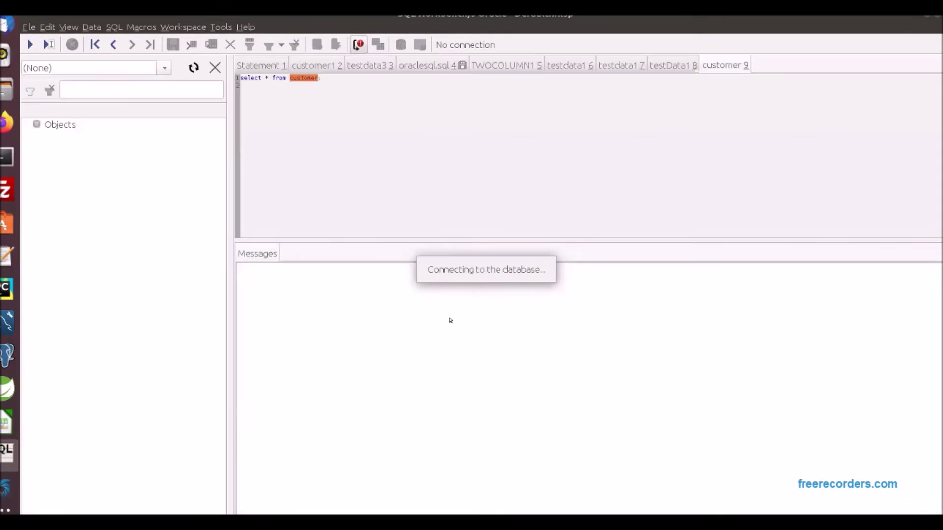
click(49, 44)
click(365, 360)
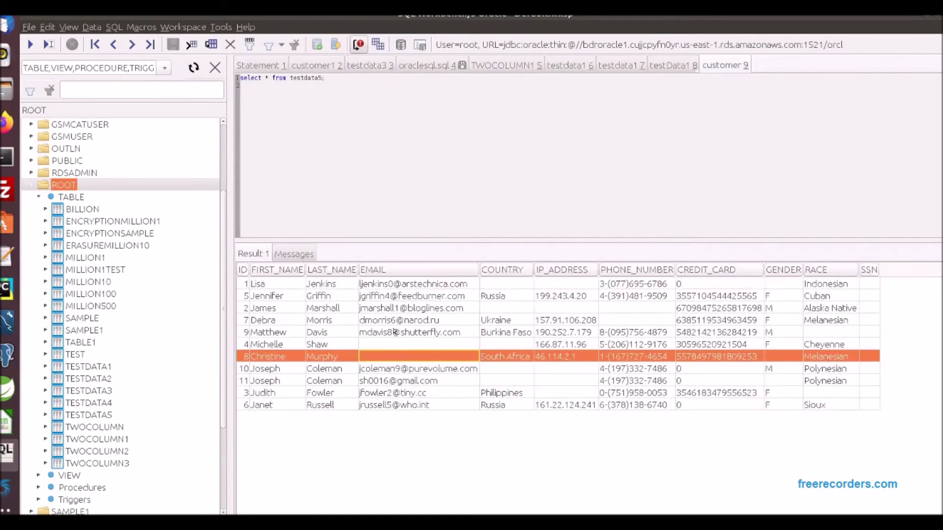
click(265, 285)
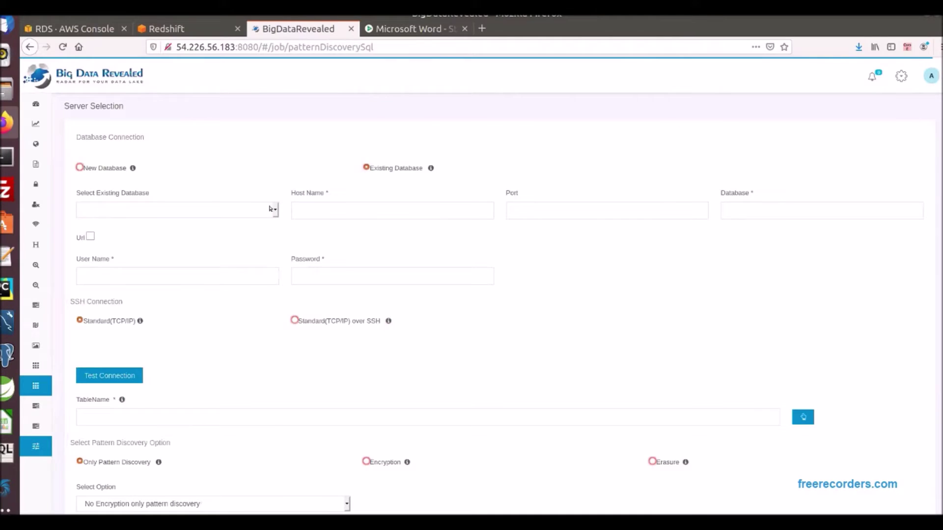
Select the Oracle connection and store the encrypted output in S3 folder oracles3
click(273, 210)
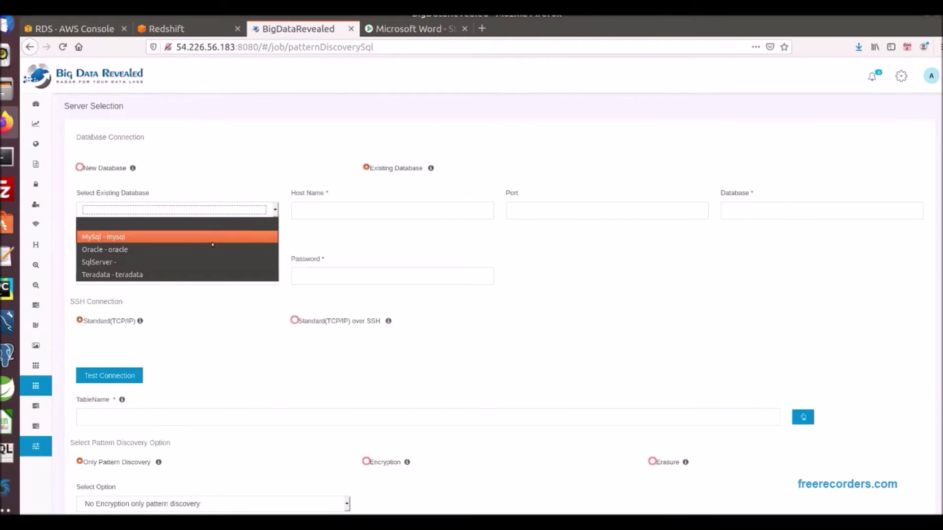
click(208, 250)
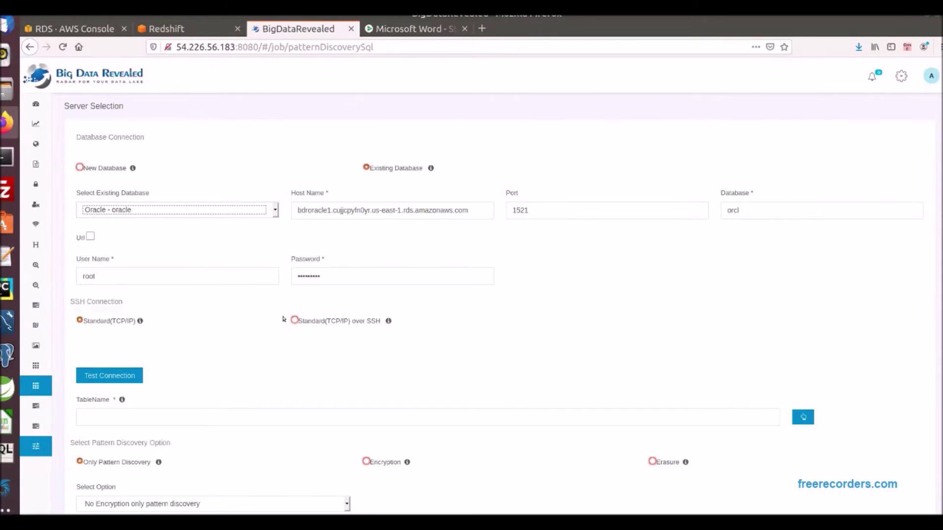
click(803, 418)
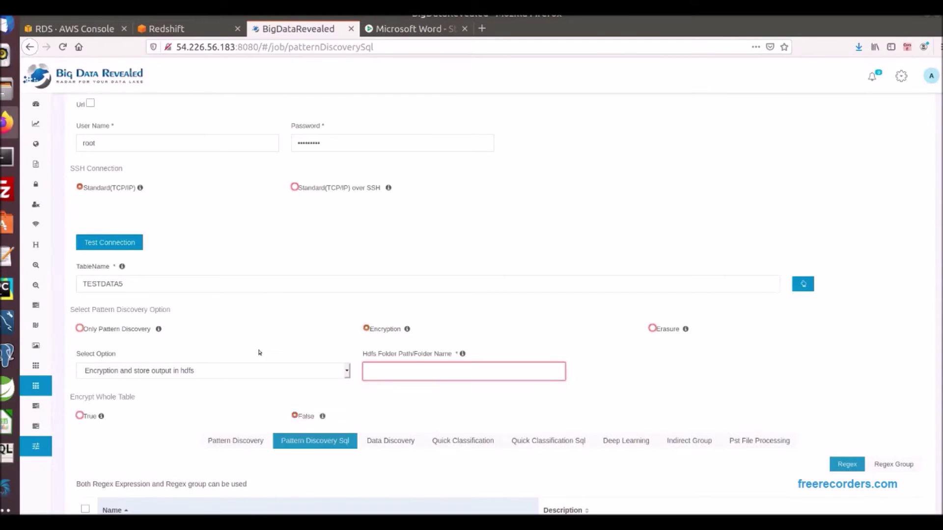
click(242, 372)
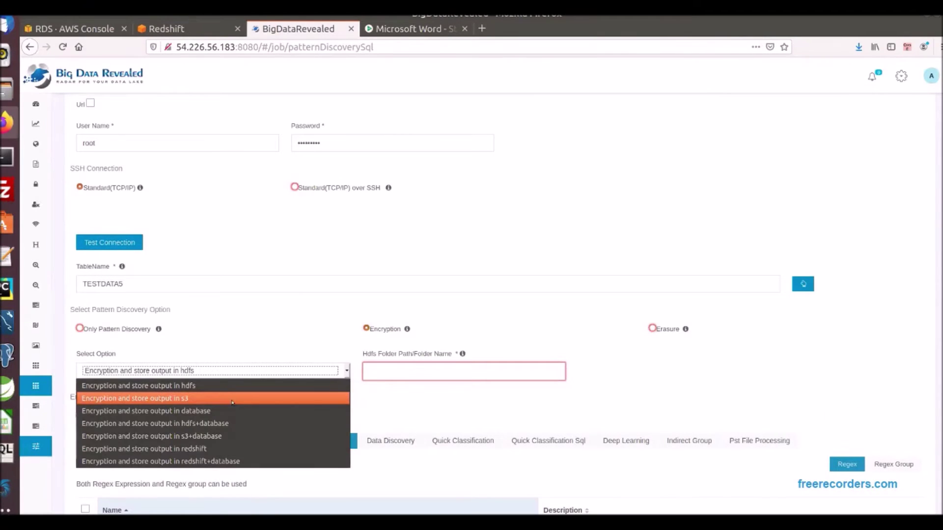
click(232, 398)
click(386, 369)
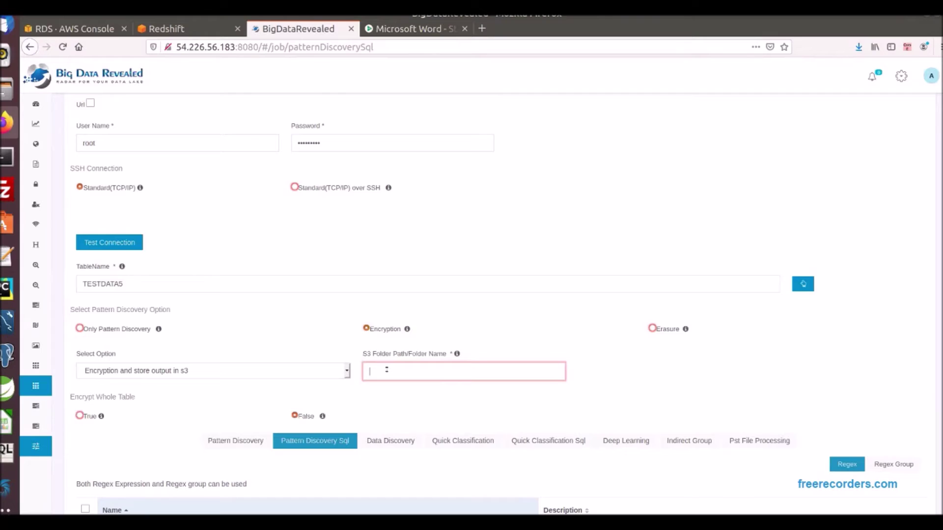
text(oracle)
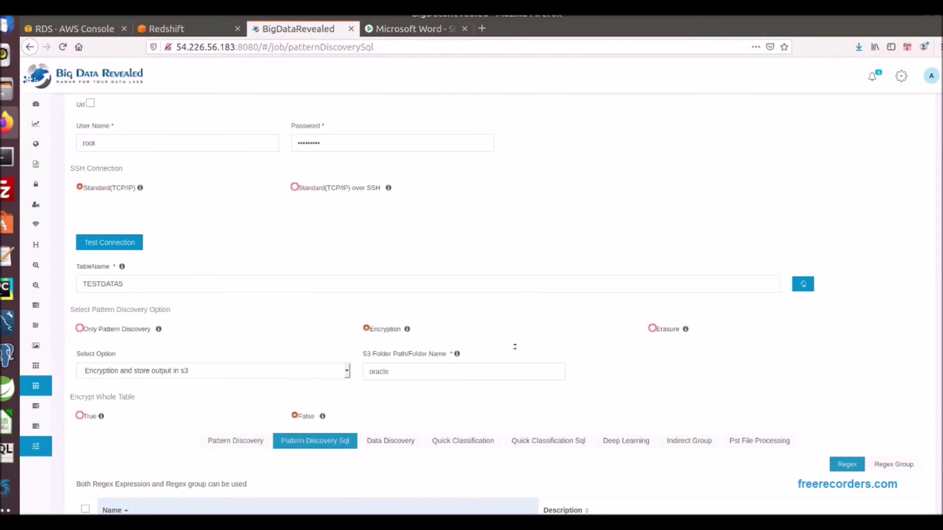
Add the IP Address General Sub Mask pattern and search word 'Low', then run
scroll(514, 347, down, 6)
click(850, 419)
click(85, 393)
click(111, 456)
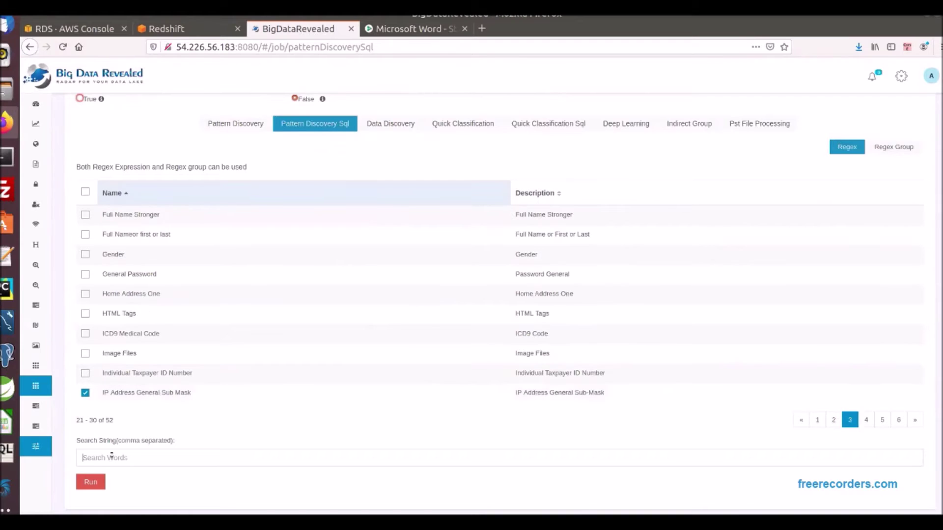
text(Low)
click(91, 485)
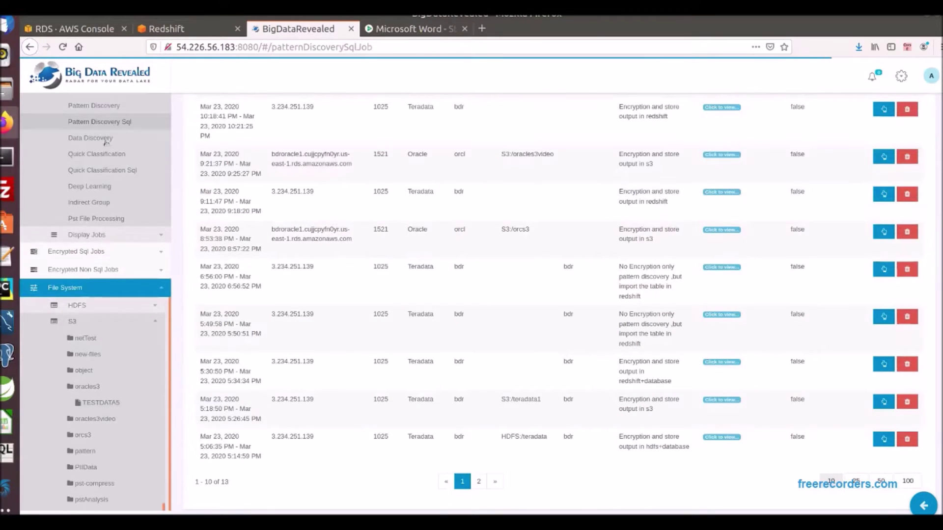
Inspect TESTDATA5 in oracles3, where the first name and IP addresses appear encrypted
scroll(84, 178, up, 6)
click(80, 157)
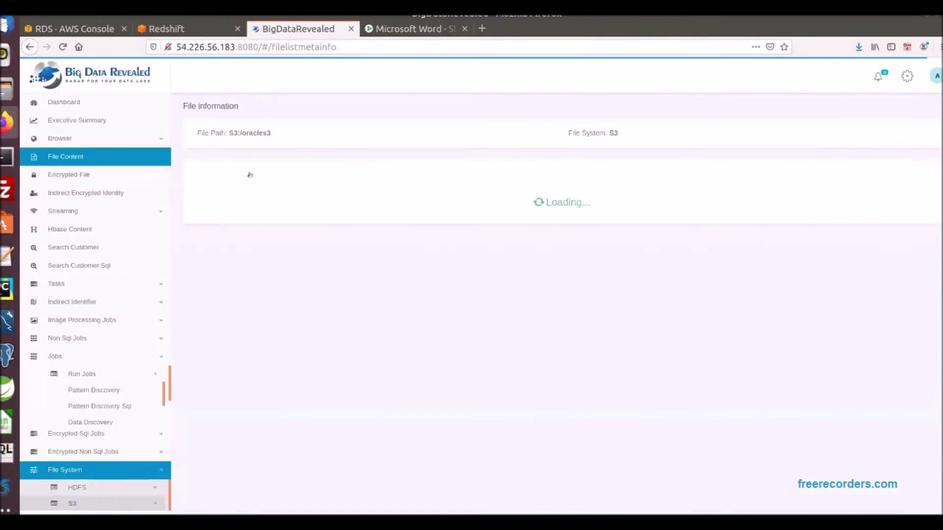
drag(260, 222, 146, 216)
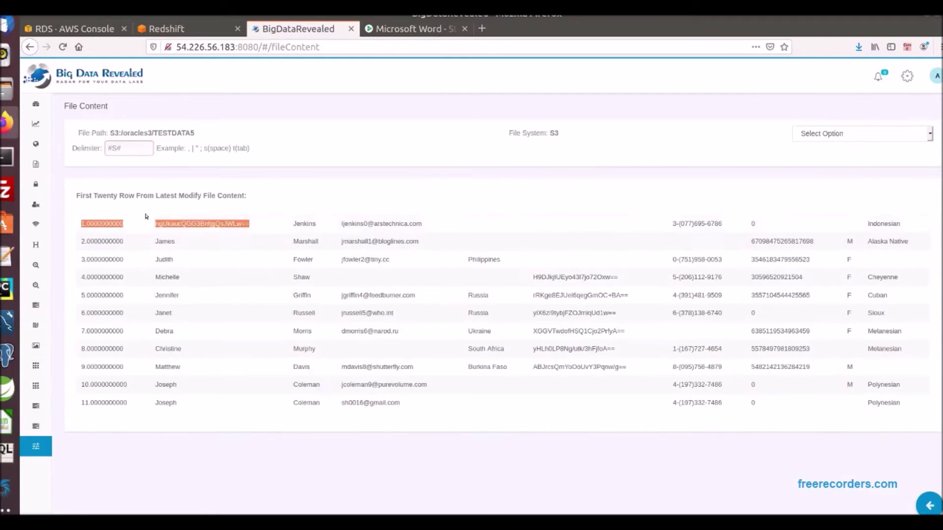
double_click(583, 280)
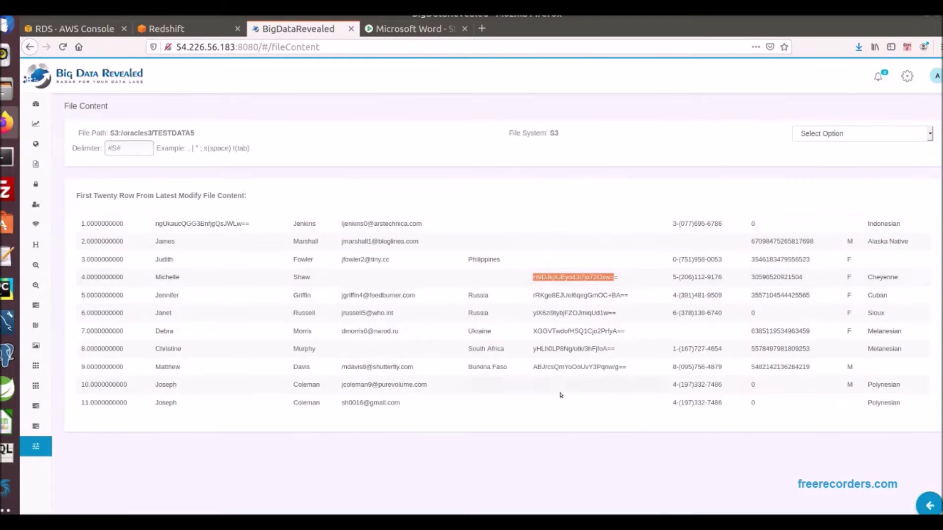
Run a decryption job on the Oracle oracles3 encrypted SQL job
click(35, 406)
click(881, 217)
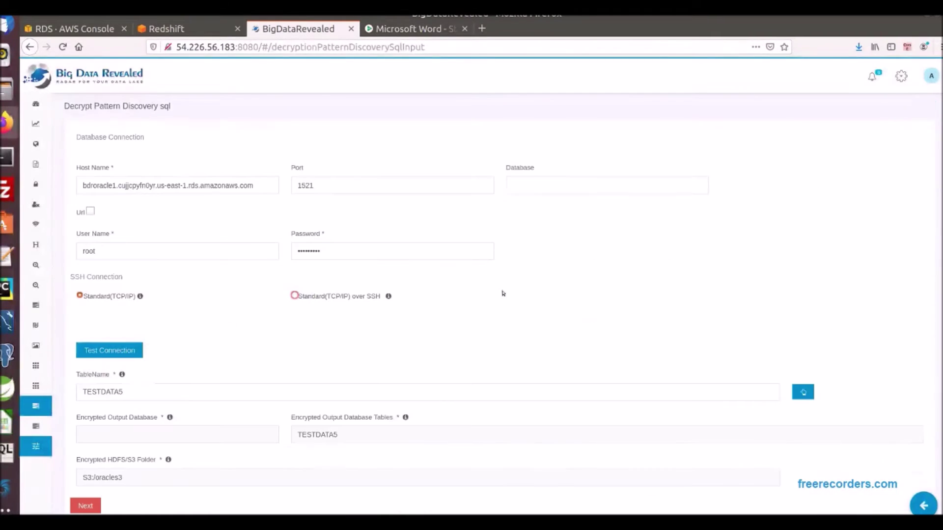
scroll(87, 484, down, 1)
click(87, 485)
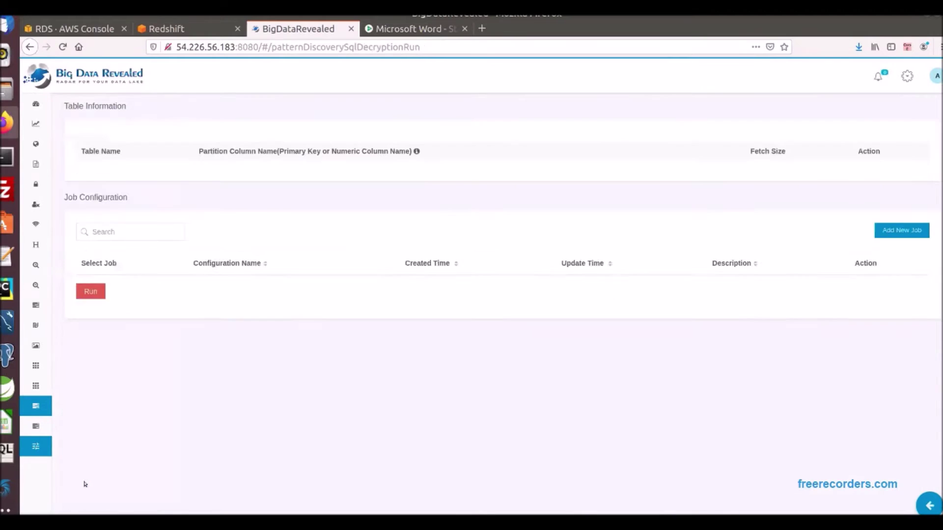
click(91, 331)
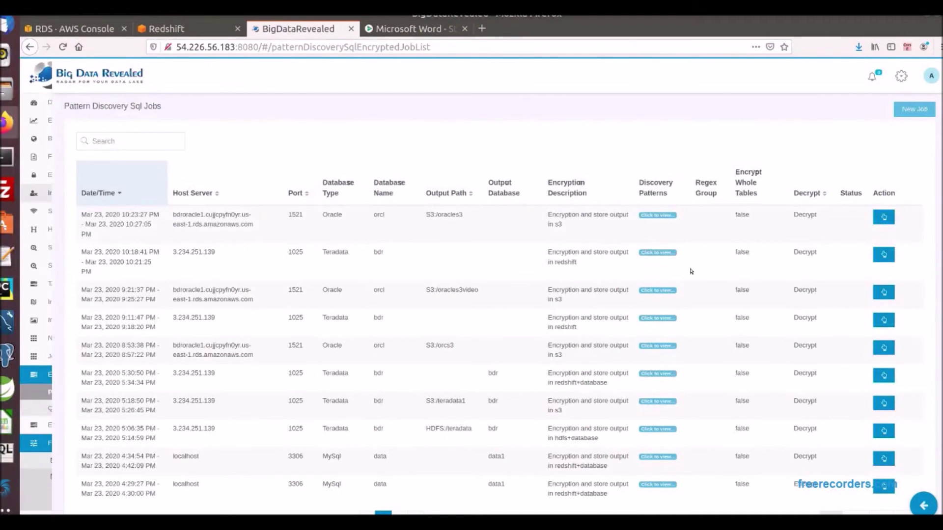
Confirm the first name and IP addresses in TESTDATA5 now read as plain text
double_click(805, 215)
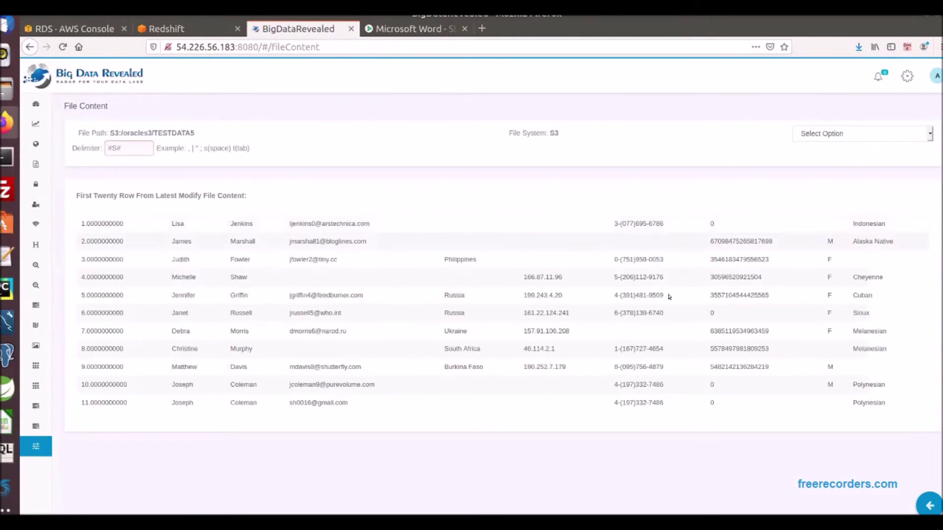
double_click(542, 277)
double_click(178, 224)
click(95, 432)
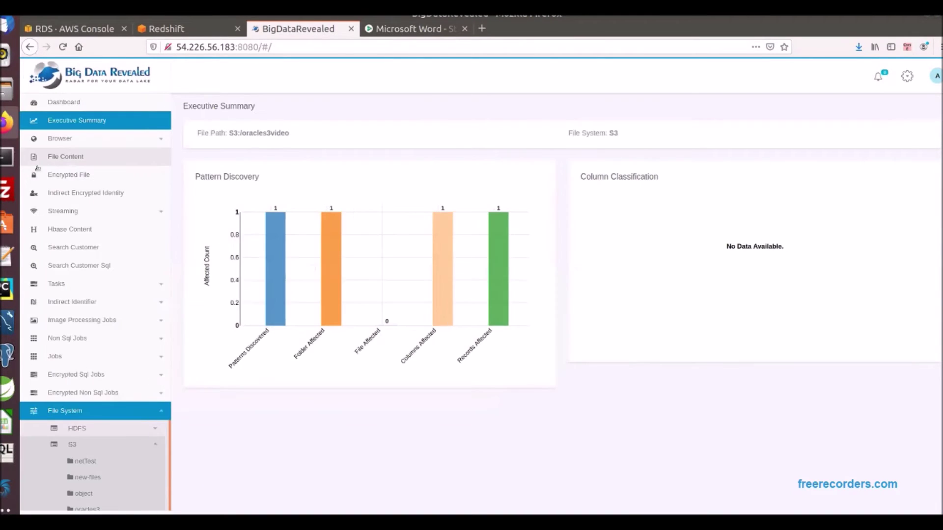
Open the oracles3video executive summary and list all pattern discovery results for TESTDATA5
click(38, 162)
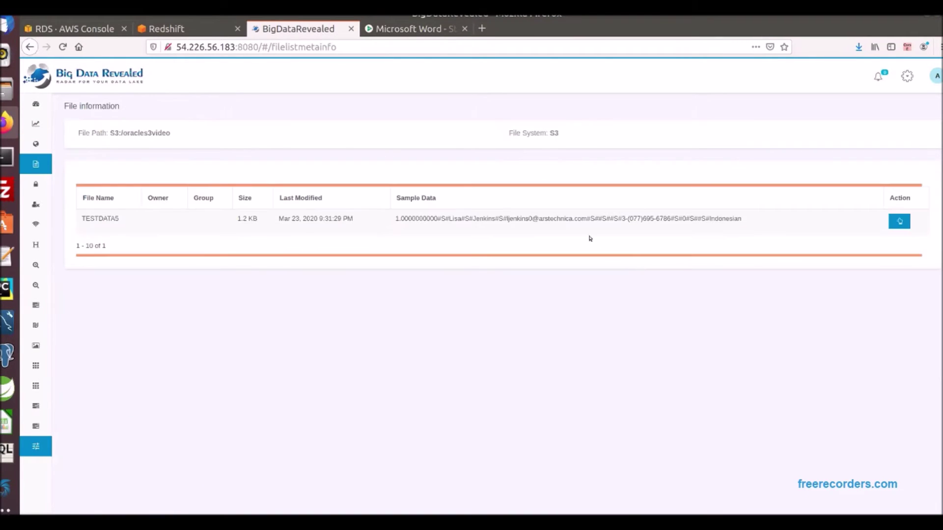
click(899, 220)
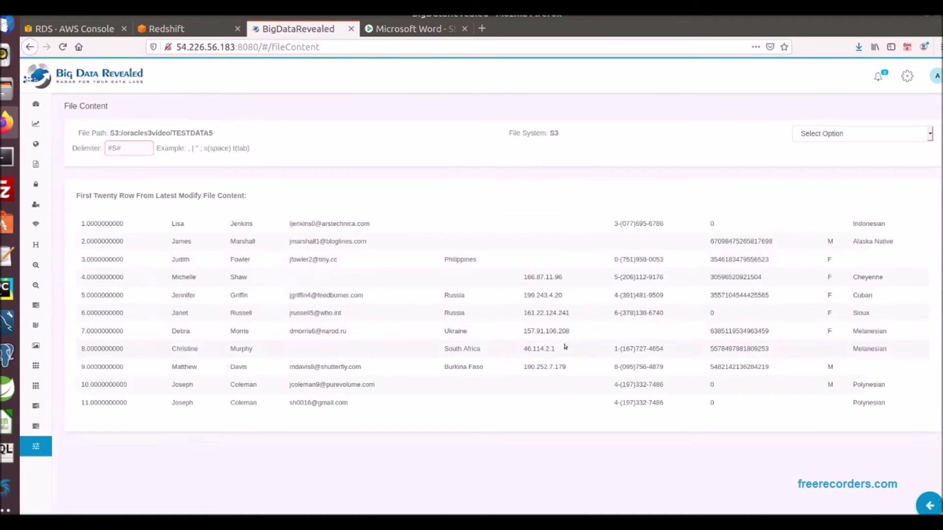
mouse_move(46, 150)
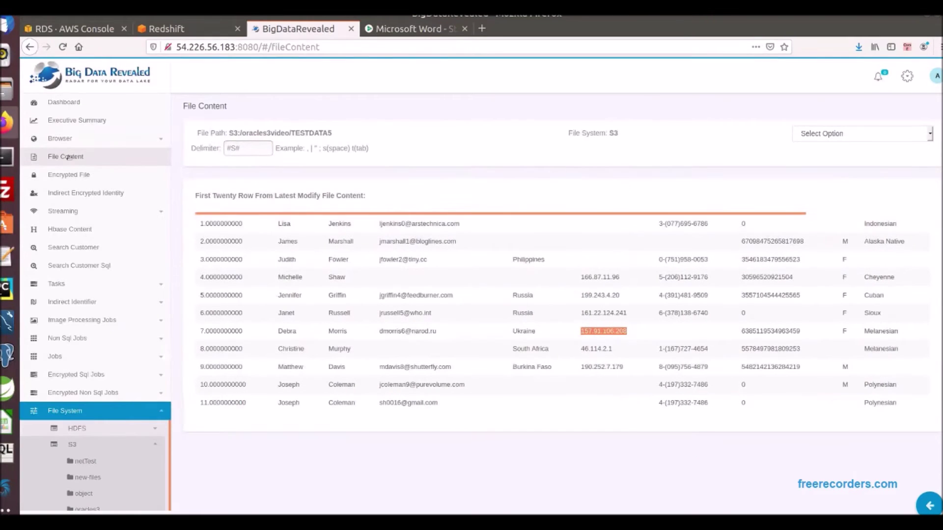
click(69, 120)
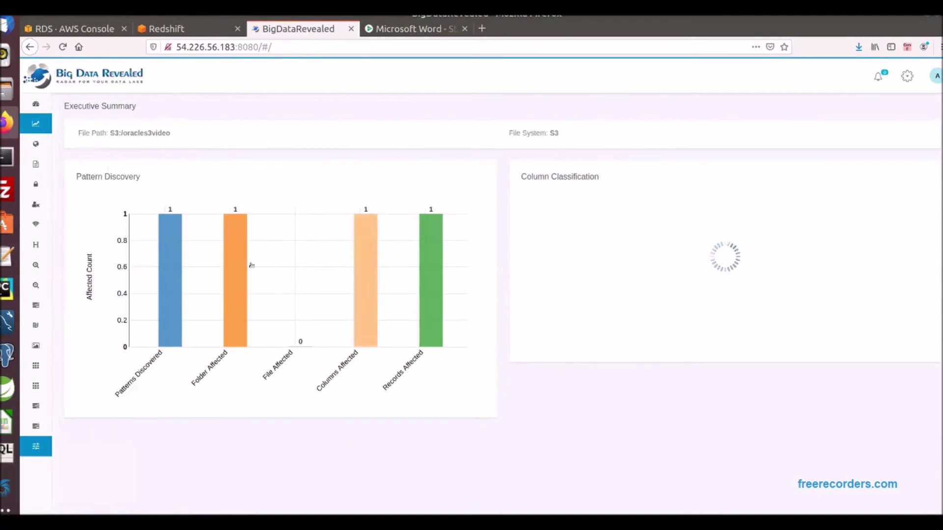
click(249, 260)
click(316, 179)
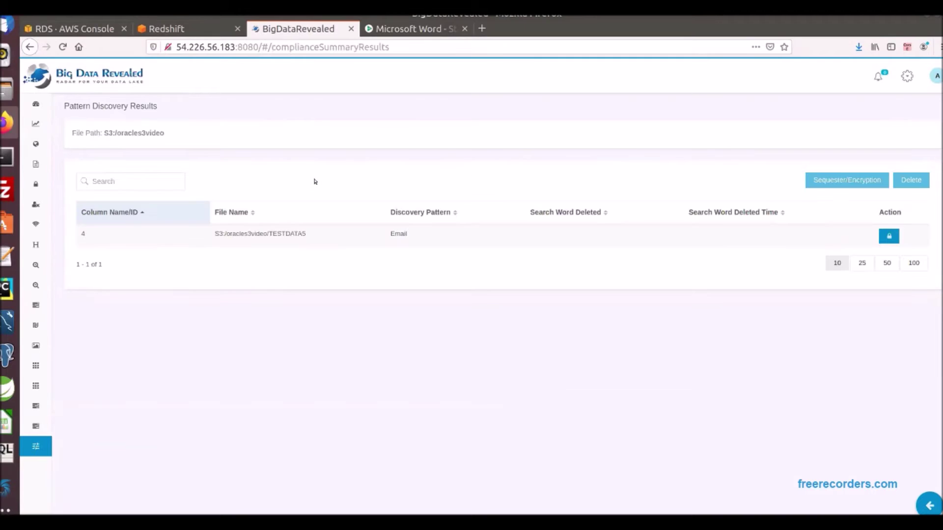
Encrypt the discovered Email column of TESTDATA5 and check the scrambled email values
click(857, 182)
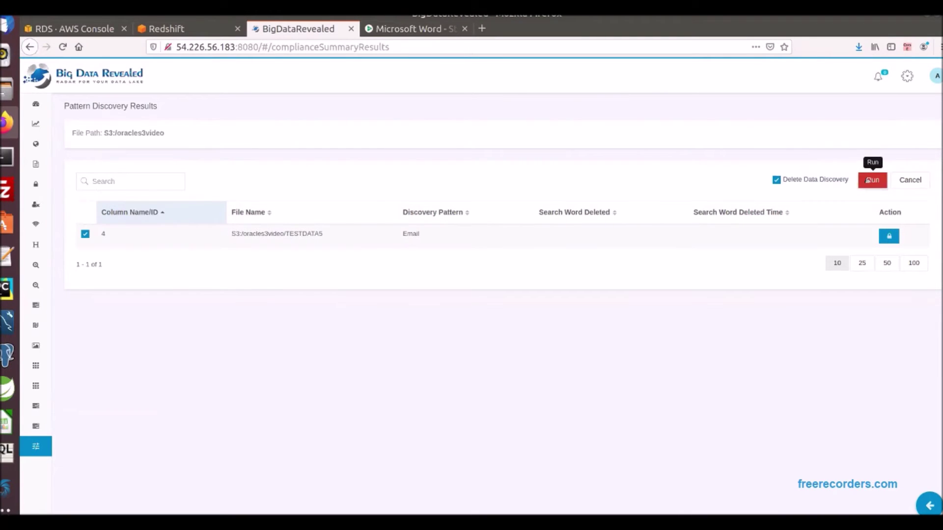
click(869, 181)
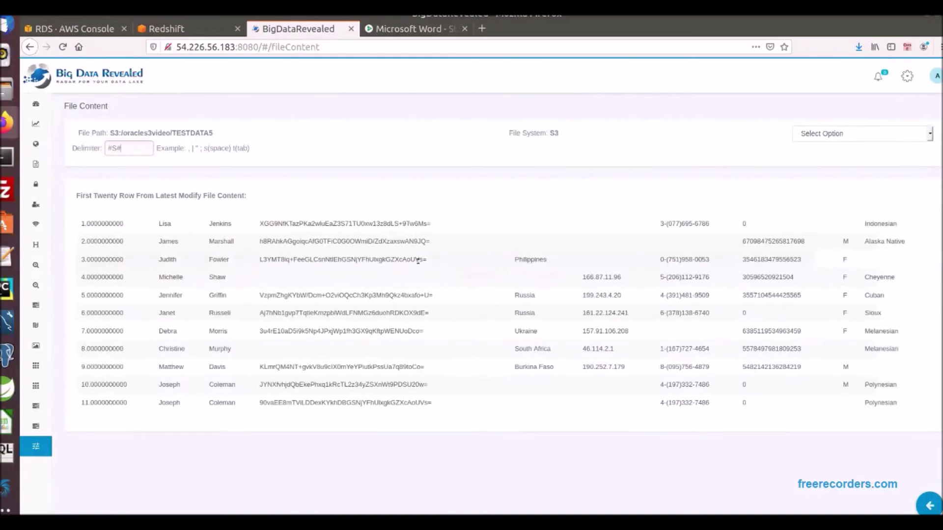
drag(425, 262, 335, 236)
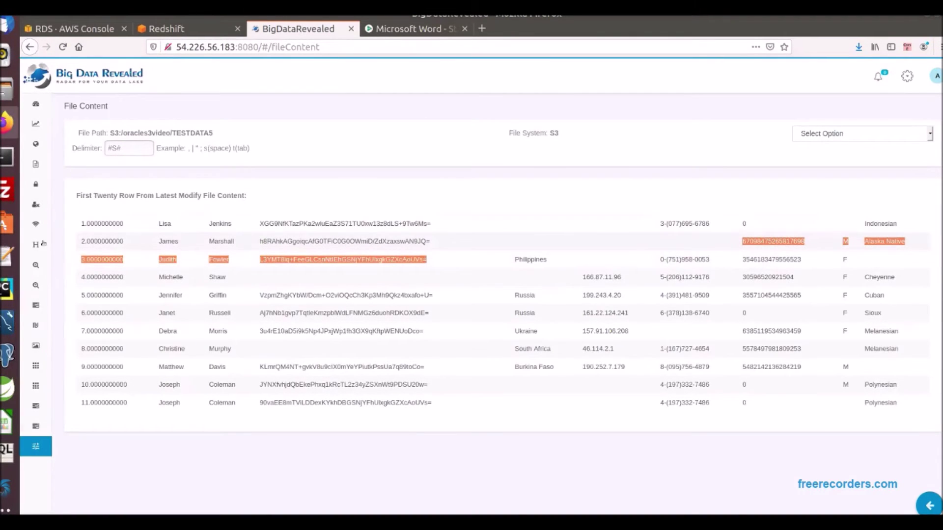
click(36, 385)
click(91, 482)
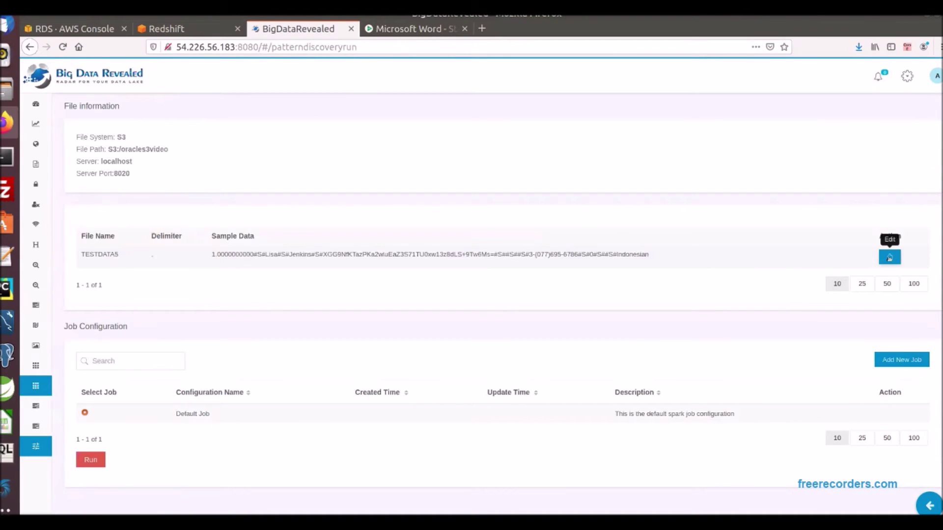
Set the TESTDATA5 delimiter to #S#, save it, and run pattern discovery
click(889, 257)
text(#S#)
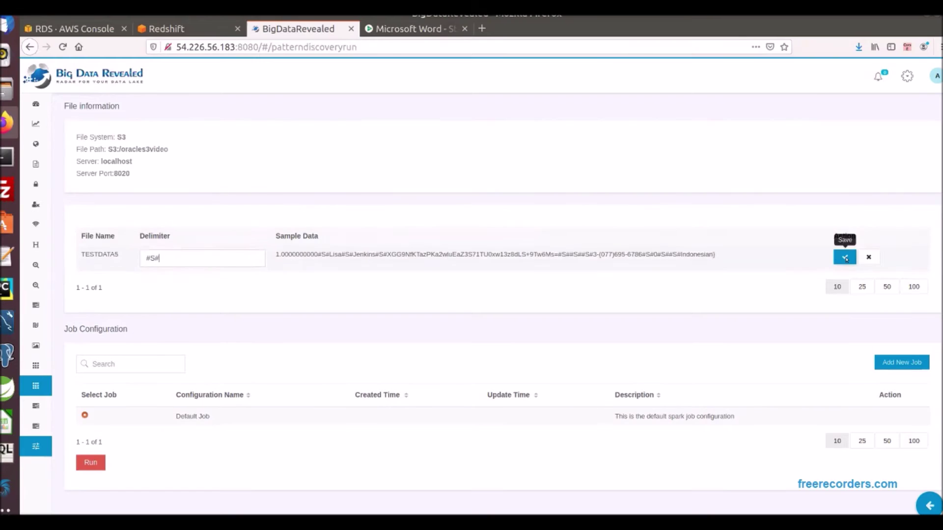
click(844, 257)
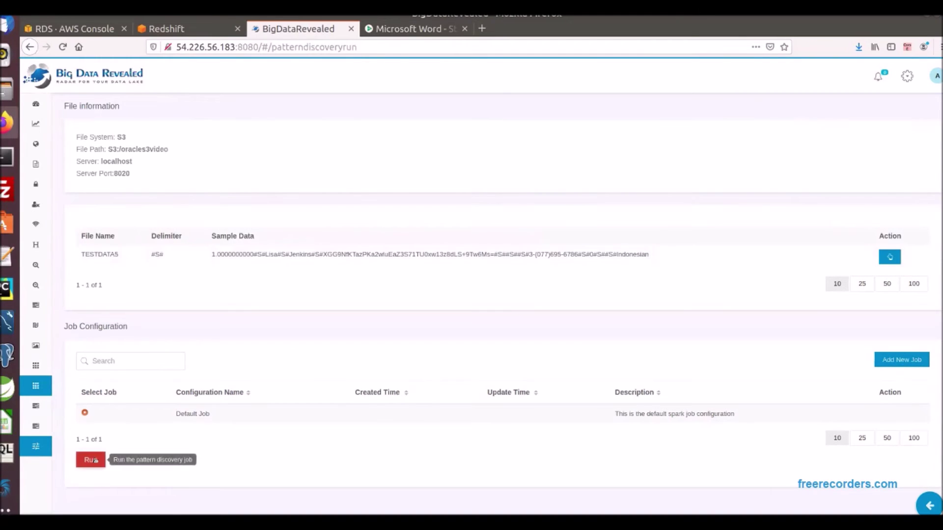
click(91, 461)
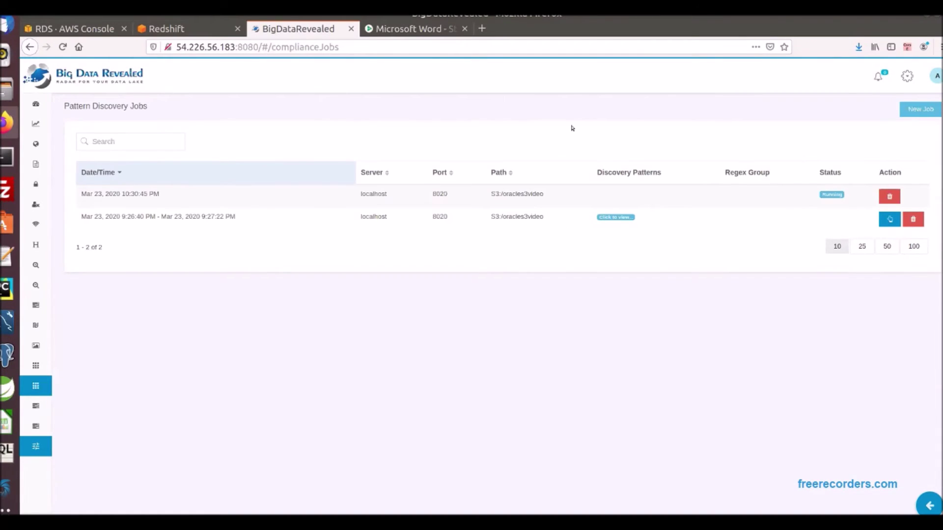
View the TESTDATA5 discovery result and check which row matched Lisa
click(889, 196)
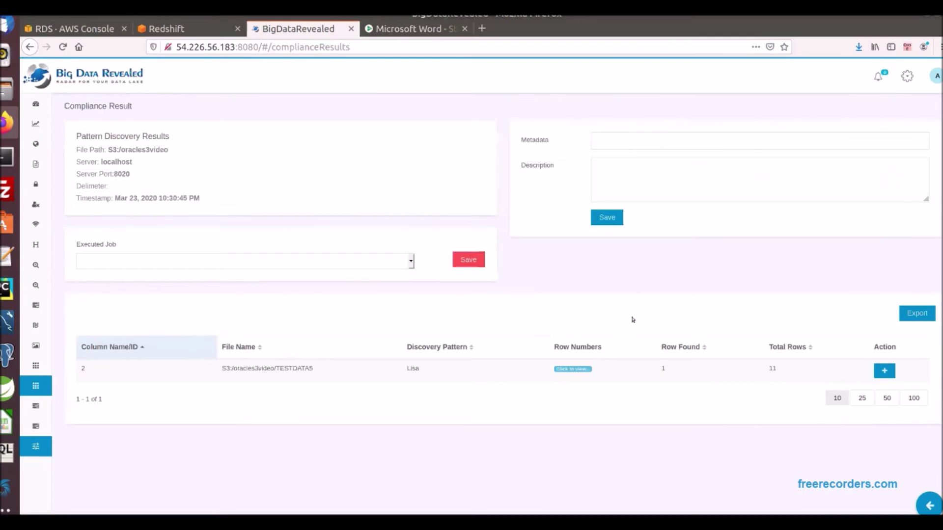
drag(440, 374, 267, 369)
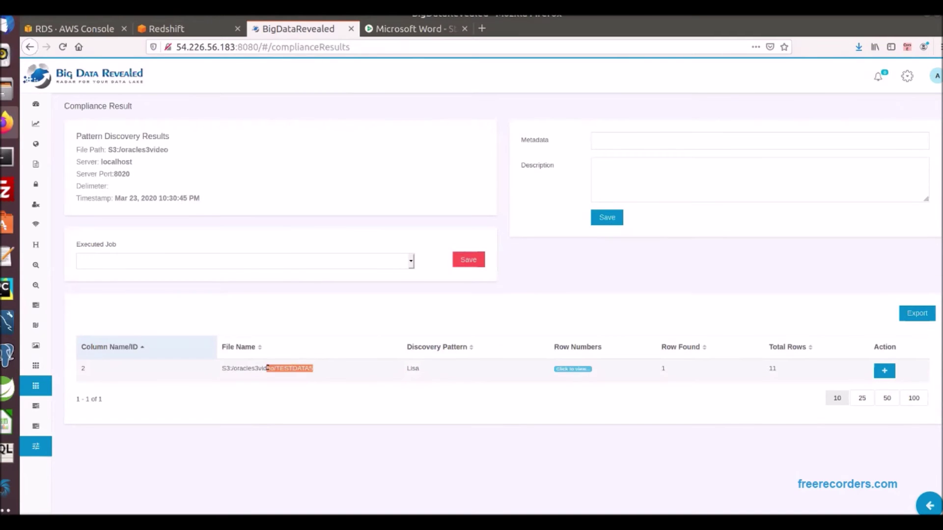
click(564, 370)
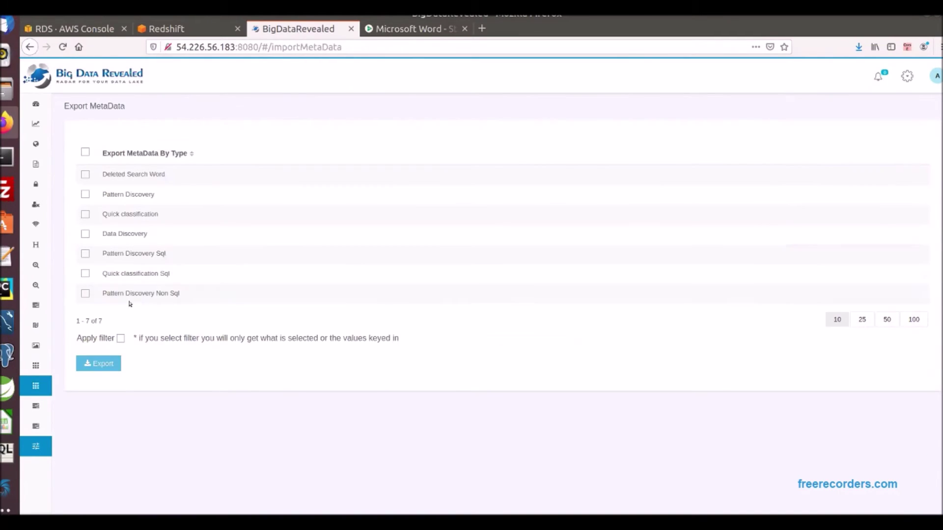
Export Pattern Discovery Sql metadata filtered to Start and End Date Mar 23, 2020
click(86, 254)
click(121, 338)
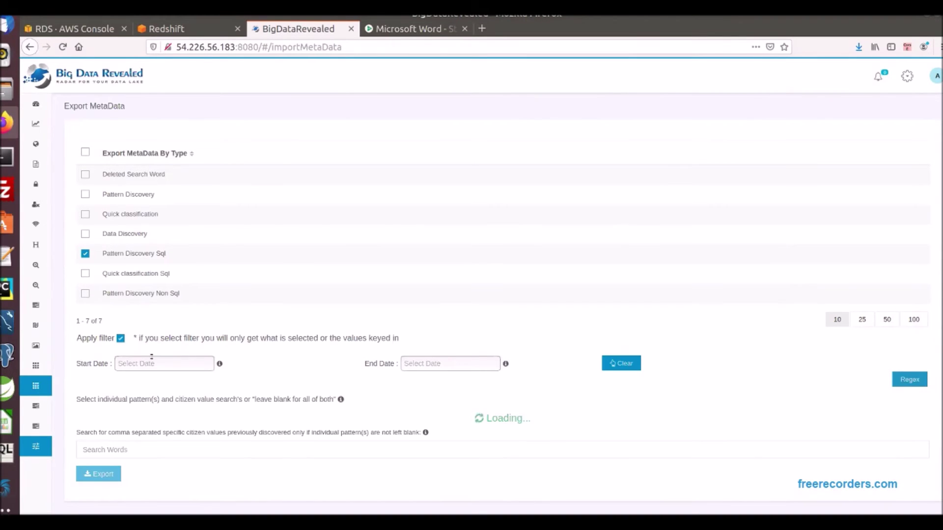
click(152, 361)
click(150, 452)
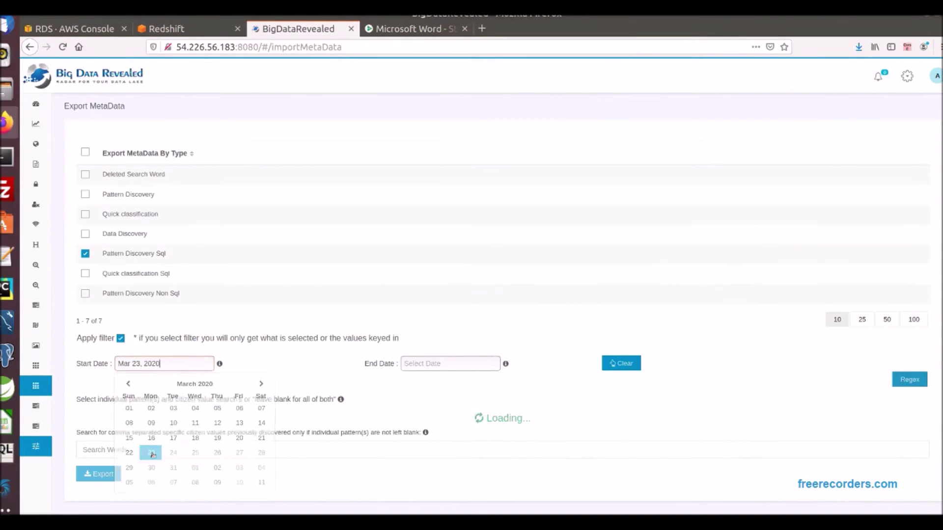
click(442, 365)
click(436, 452)
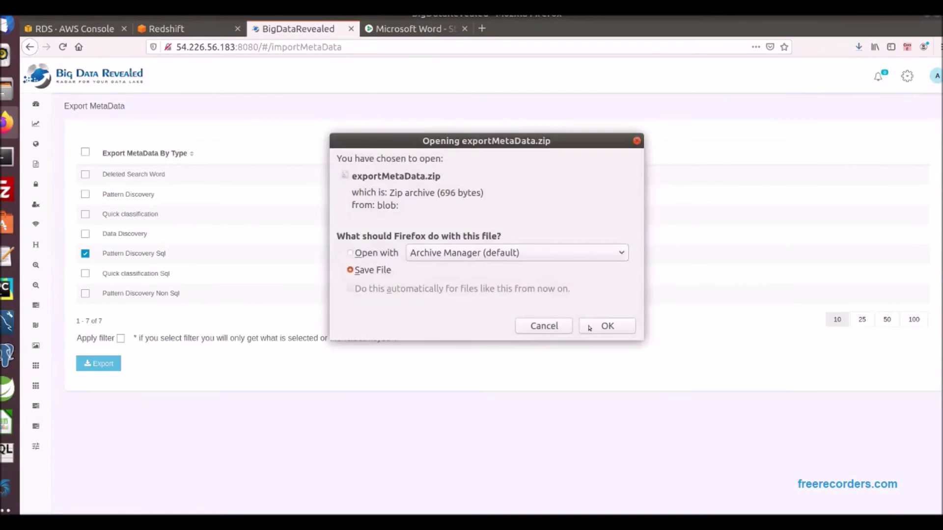
click(7, 89)
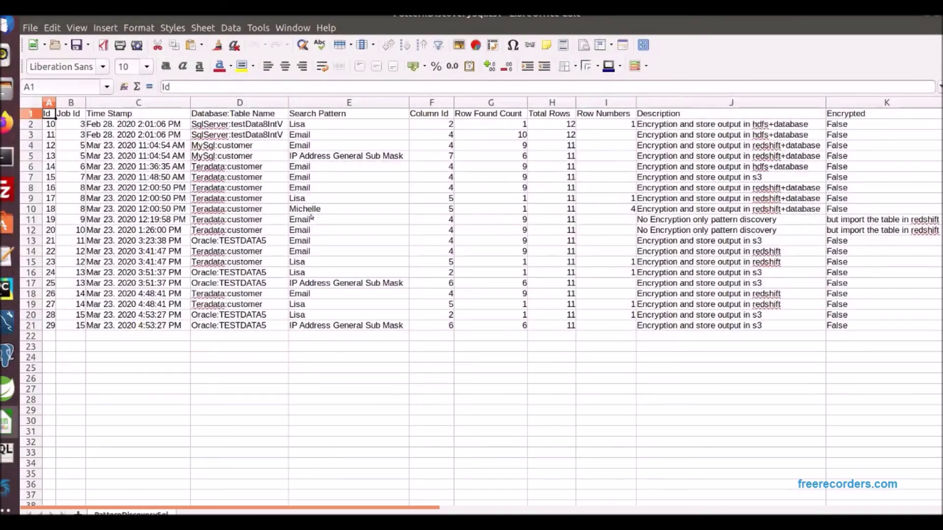
Review the latest search pattern entries, the Oracle:TESTDATA5 table record, and the Lisa match row
click(344, 304)
key(Down)
key(Down)
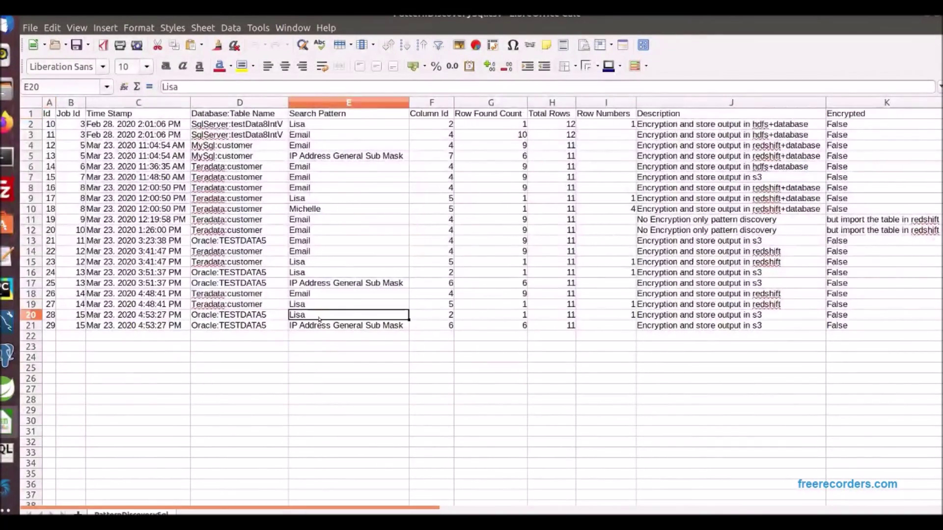
click(211, 315)
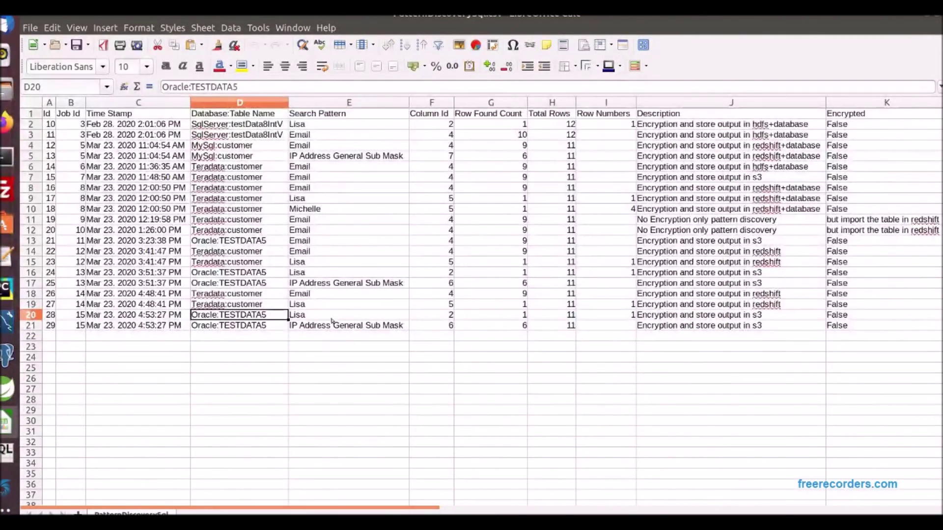
click(614, 318)
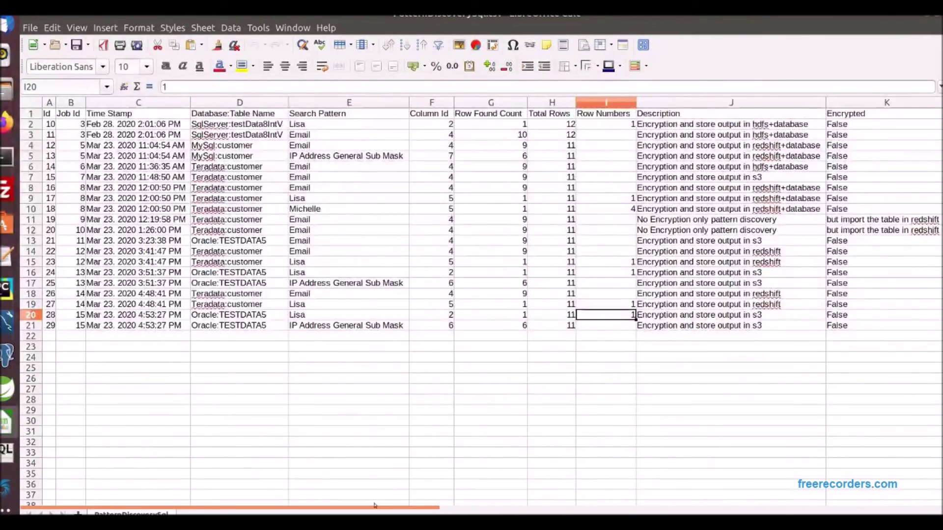
drag(376, 505, 412, 510)
Export the Pattern Discovery metadata zip and open it from Downloads in Archive Manager
click(98, 364)
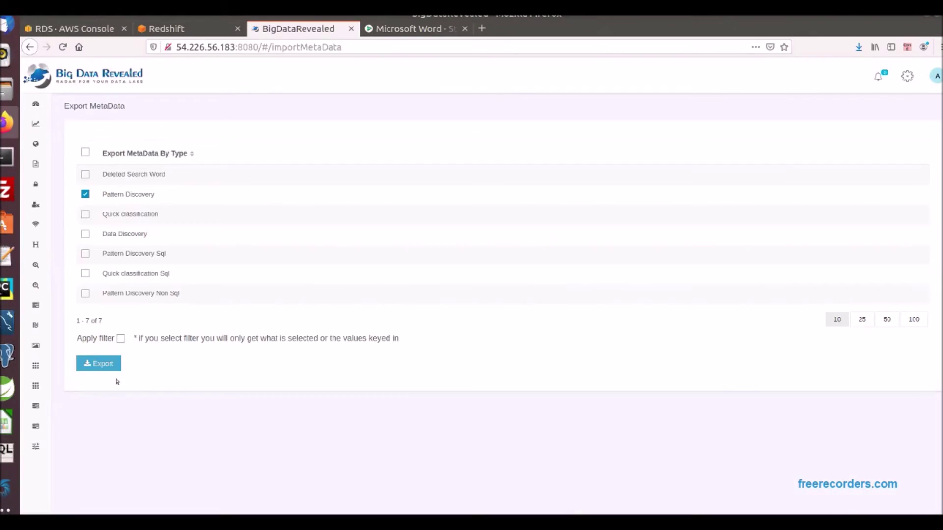
click(607, 326)
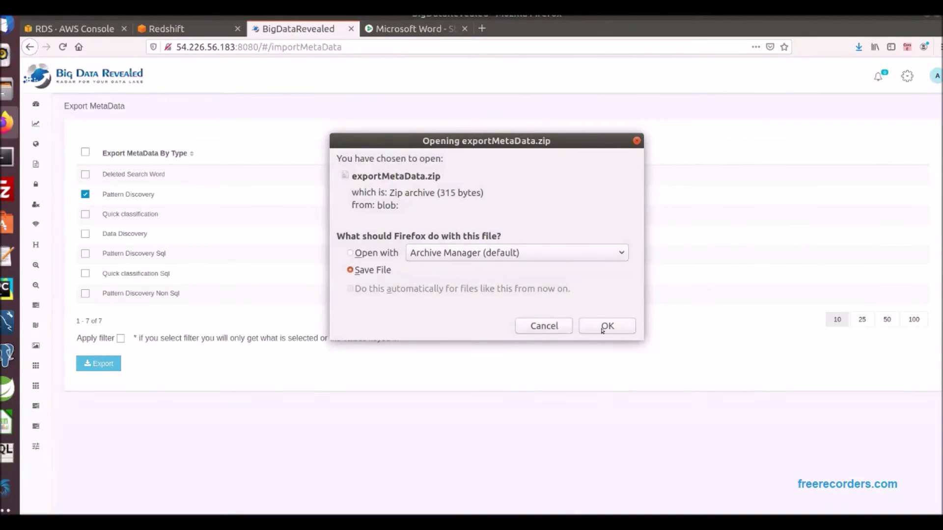
click(7, 89)
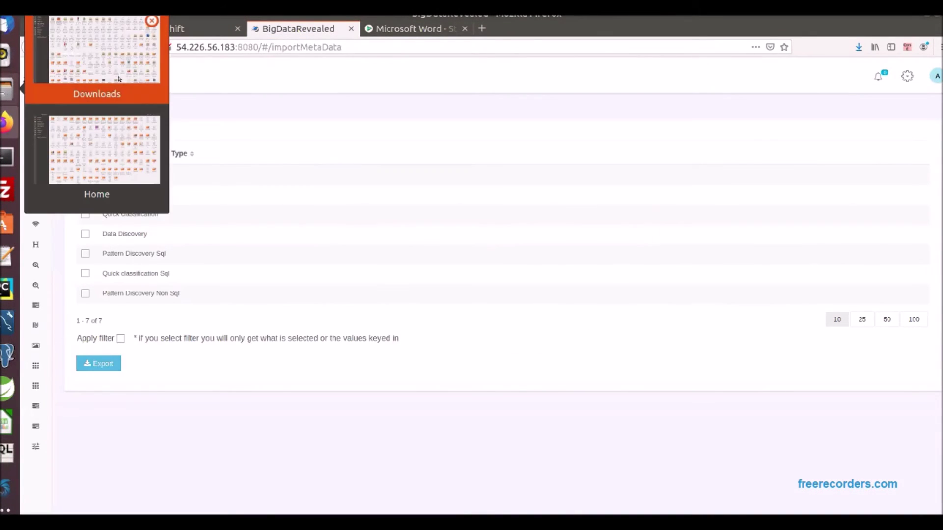
click(157, 77)
right_click(158, 77)
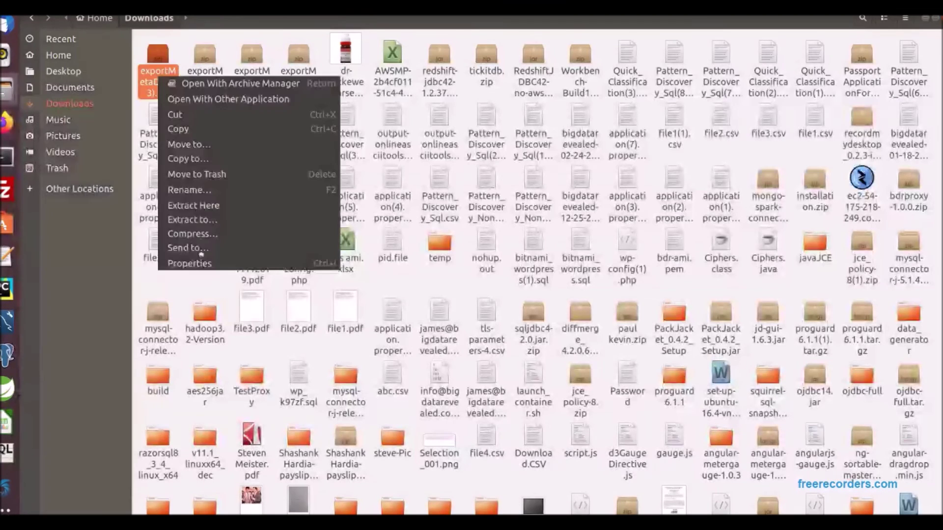
click(236, 85)
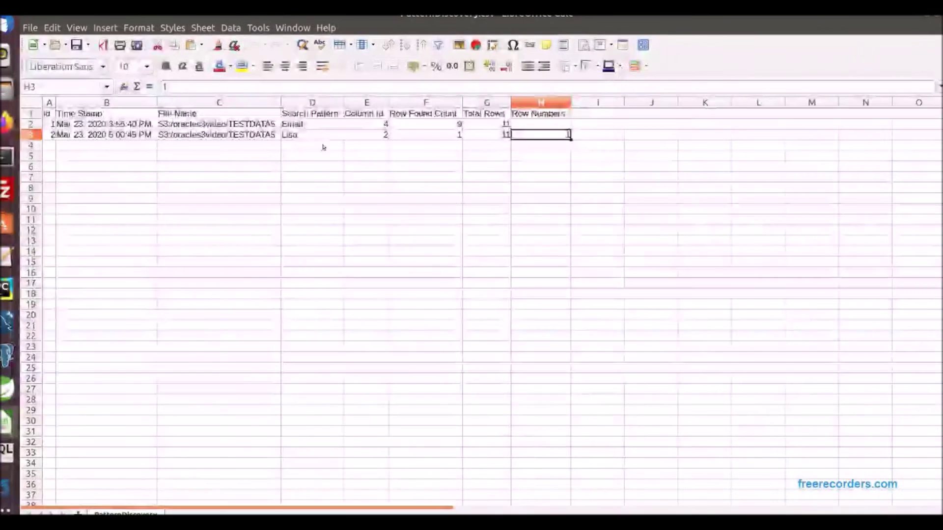
Inspect the Lisa search pattern, its matched row number, and the TESTDATA5 file path
click(319, 135)
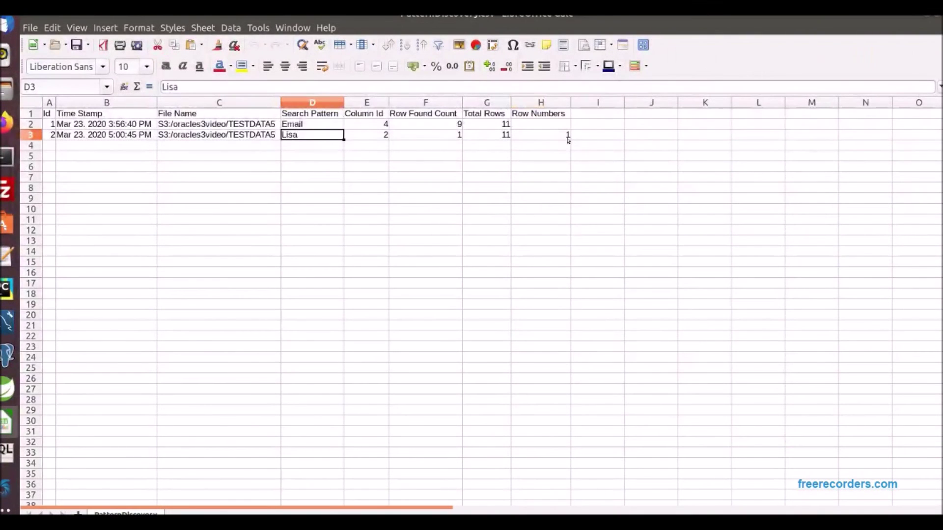
click(569, 135)
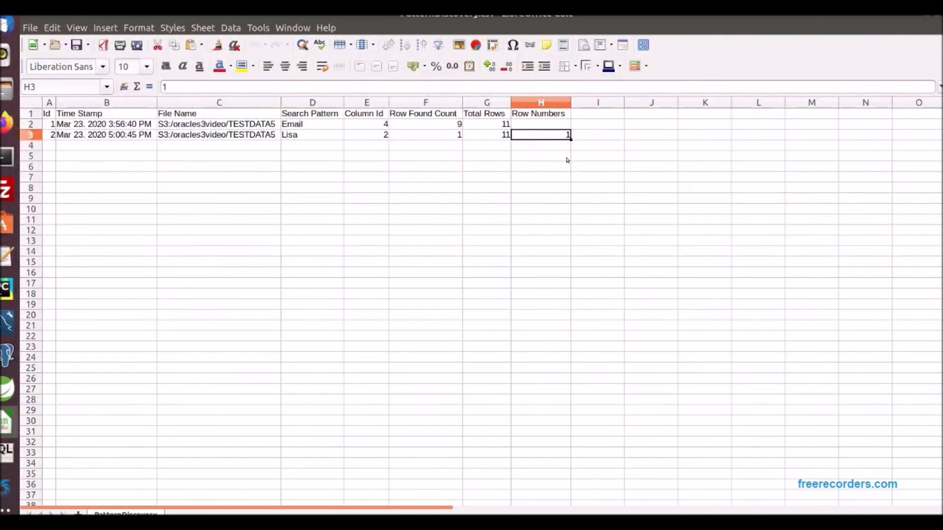
click(193, 135)
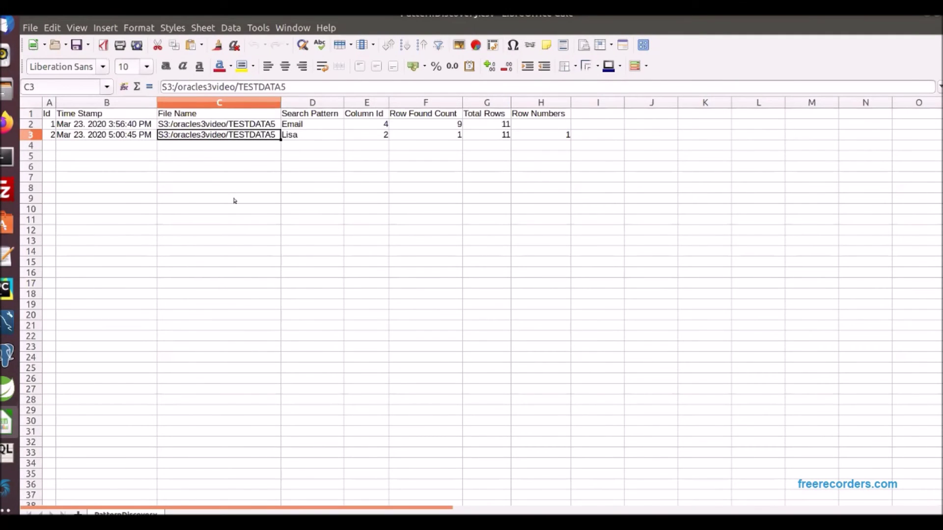